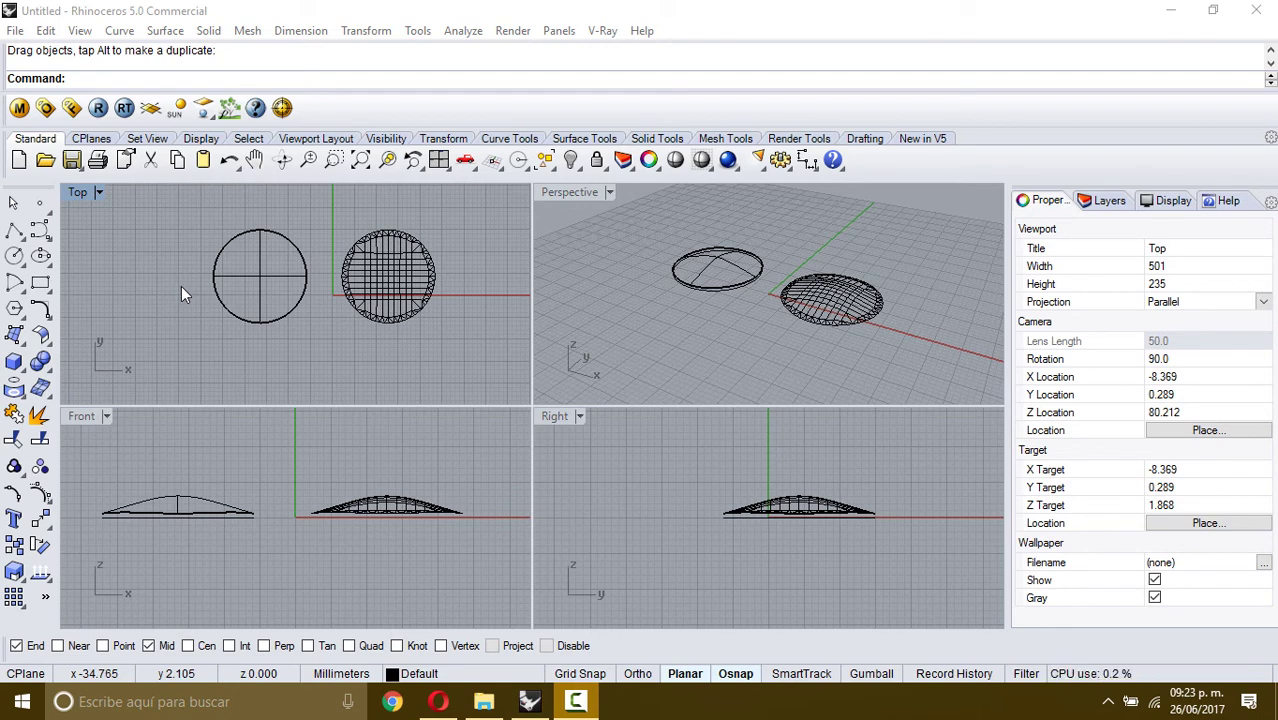
Sketch freehand curves in the Top viewport beside the domes with the Sketch command: a wavy line and a leaf-shaped loop below it.
{"action": "right_click_drag", "start_coordinate": [238, 265], "coordinate": [186, 290]}
{"action": "left_click", "coordinate": [40, 230]}
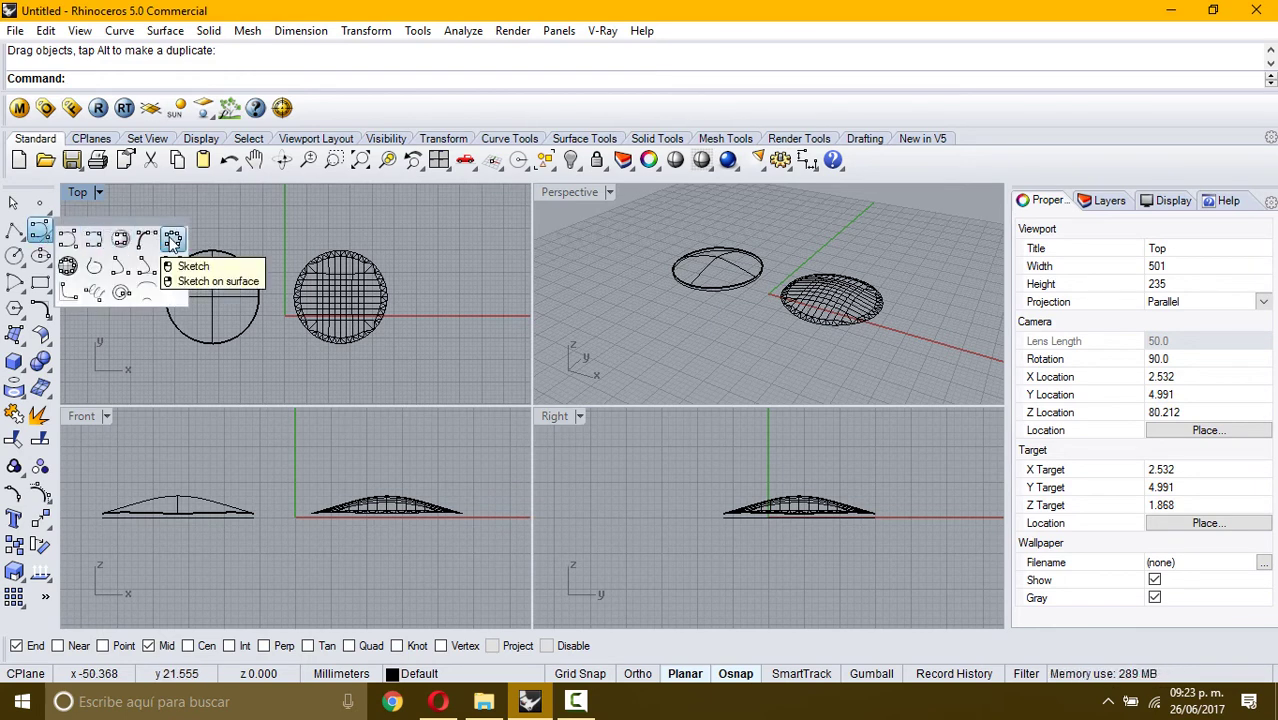
{"action": "type", "text": "Sketch"}
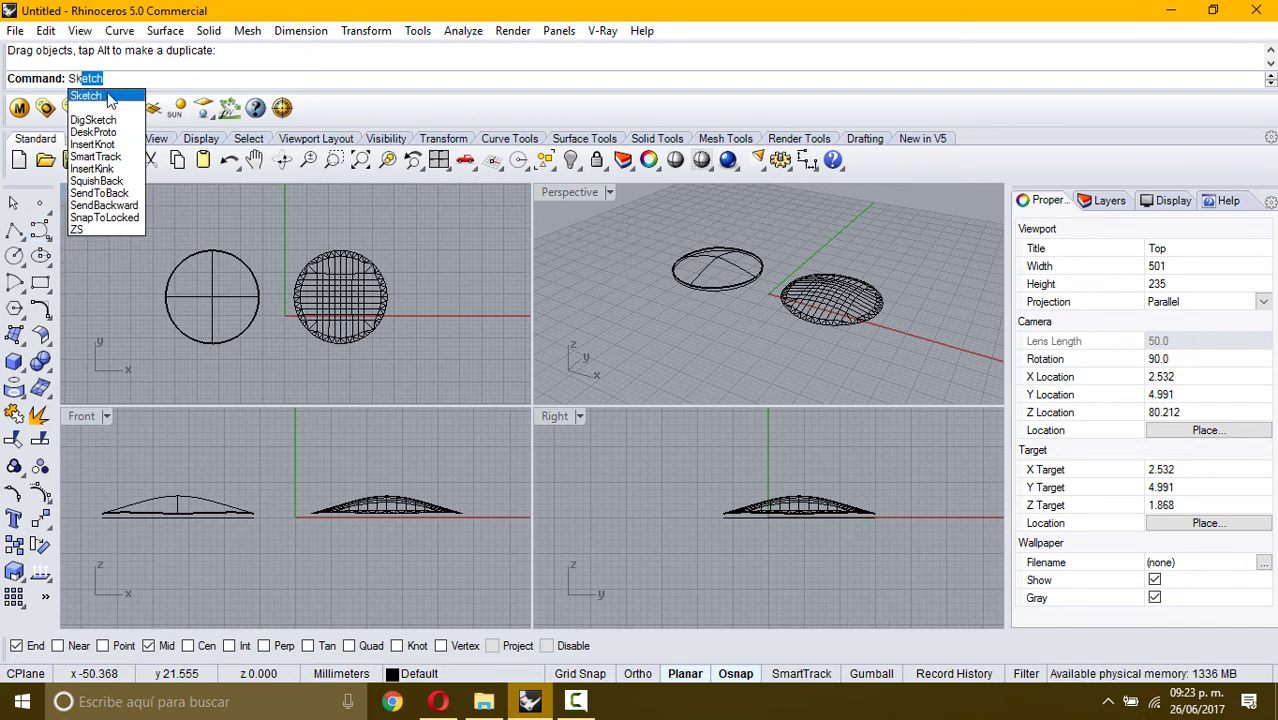
{"action": "left_click", "coordinate": [145, 62]}
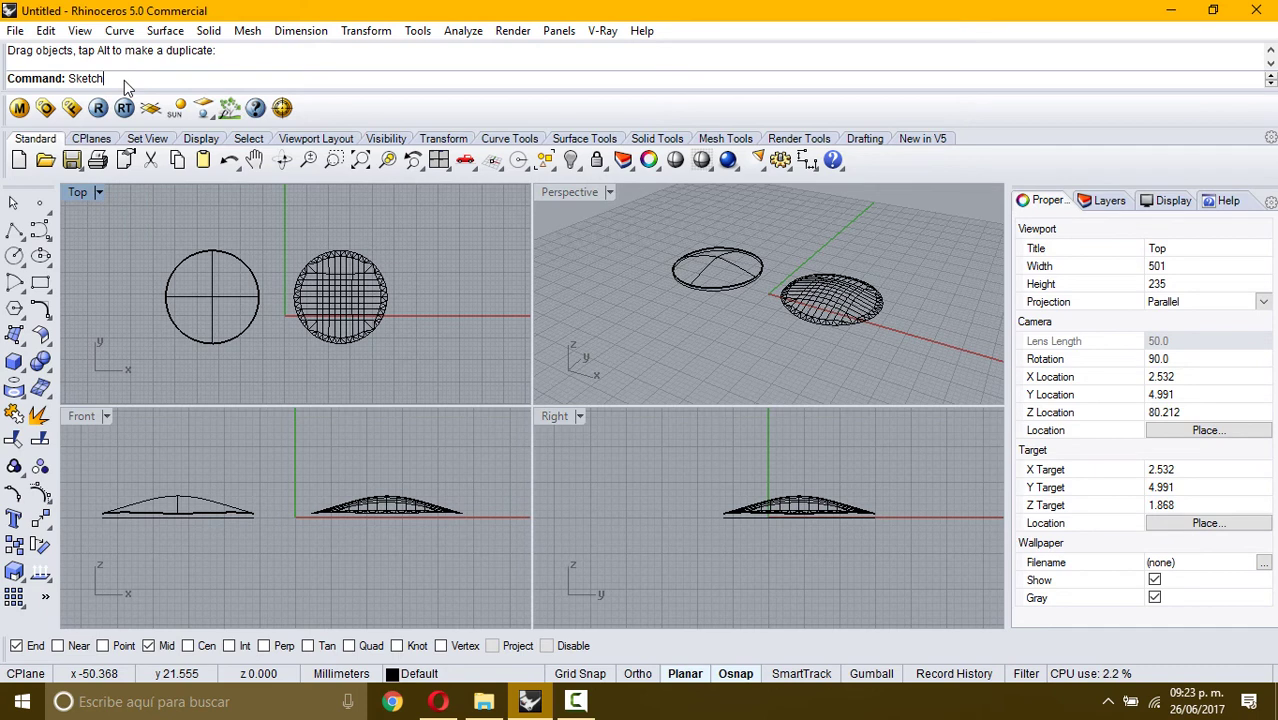
{"action": "key", "text": "Return"}
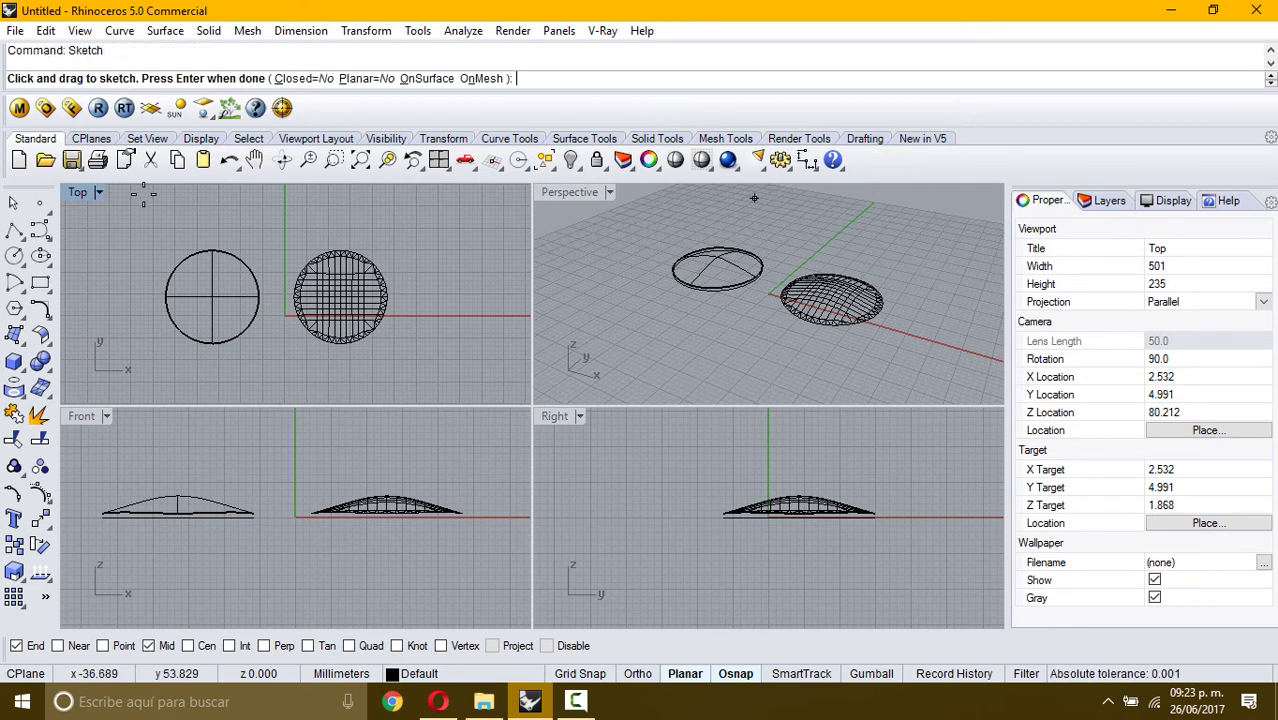
{"action": "right_click_drag", "start_coordinate": [152, 232], "coordinate": [293, 252]}
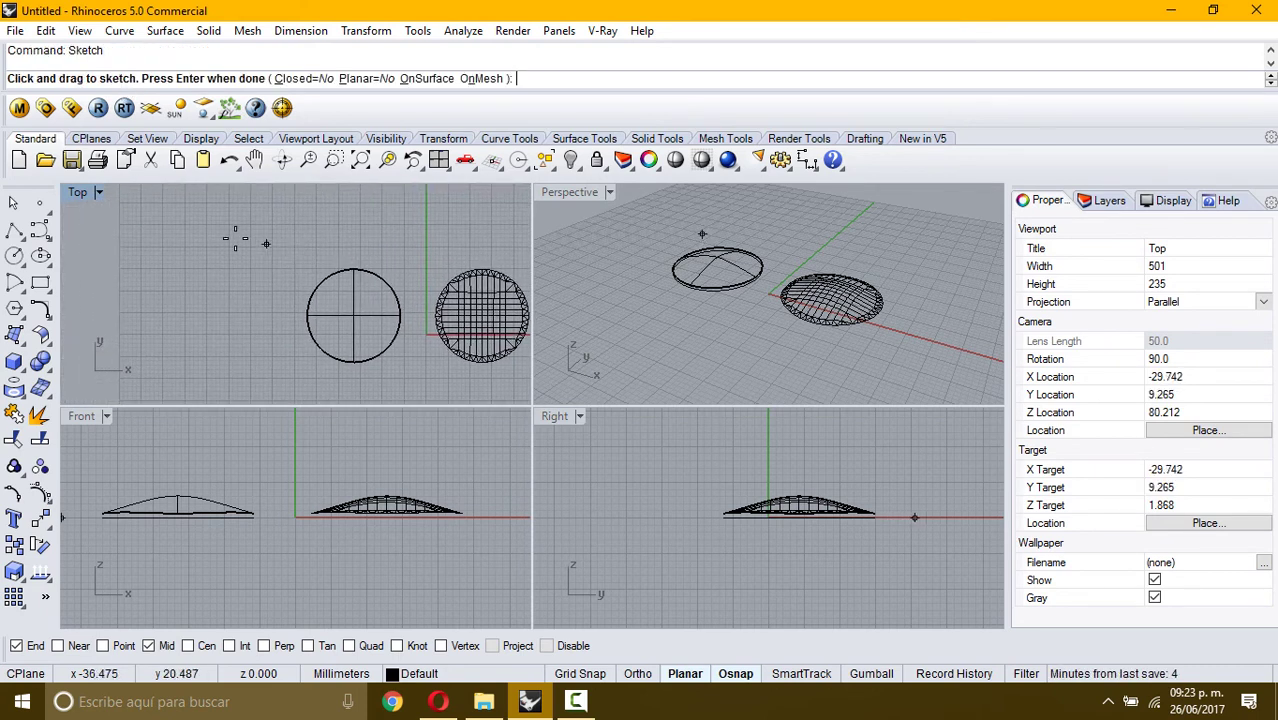
{"action": "mouse_move", "coordinate": [143, 257]}
{"action": "left_mouse_down"}
{"action": "mouse_move", "coordinate": [202, 278]}
{"action": "mouse_move", "coordinate": [191, 309]}
{"action": "mouse_move", "coordinate": [222, 298]}
{"action": "mouse_move", "coordinate": [232, 275]}
{"action": "mouse_move", "coordinate": [257, 277]}
{"action": "mouse_move", "coordinate": [267, 250]}
{"action": "mouse_move", "coordinate": [290, 252]}
{"action": "mouse_move", "coordinate": [280, 292]}
{"action": "left_mouse_up"}
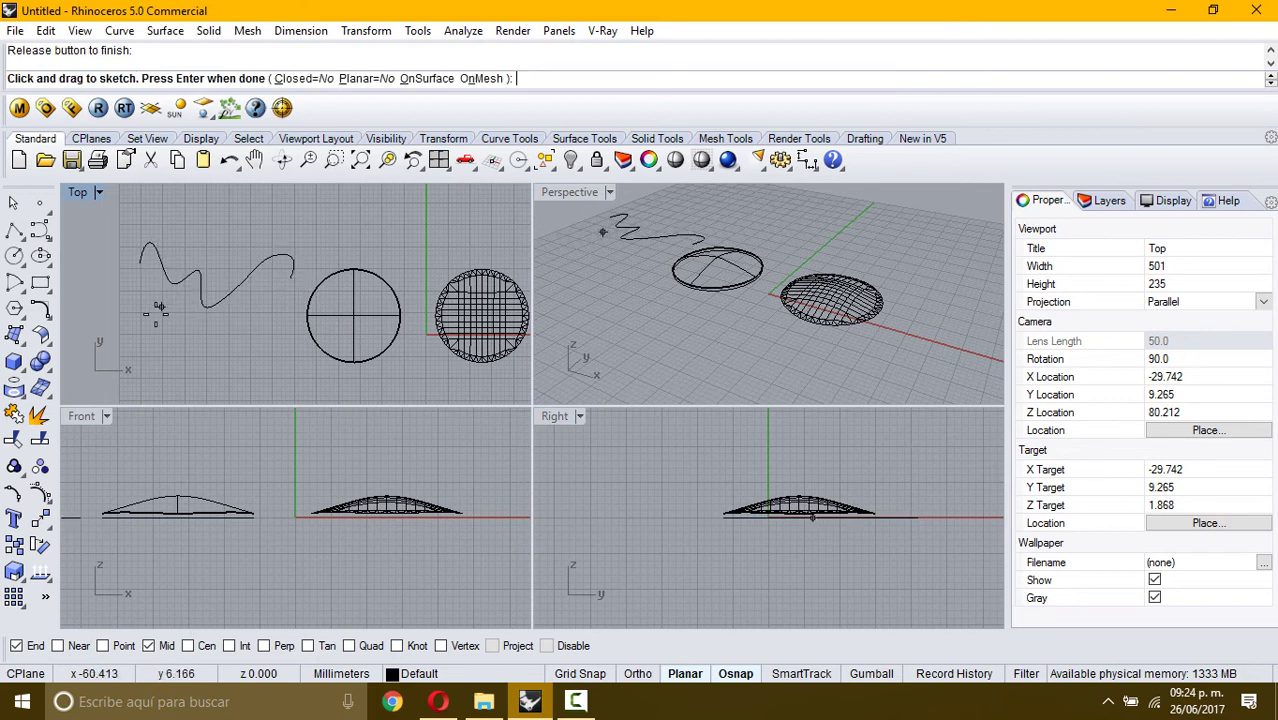
{"action": "key", "text": "Return"}
{"action": "left_click", "coordinate": [197, 285]}
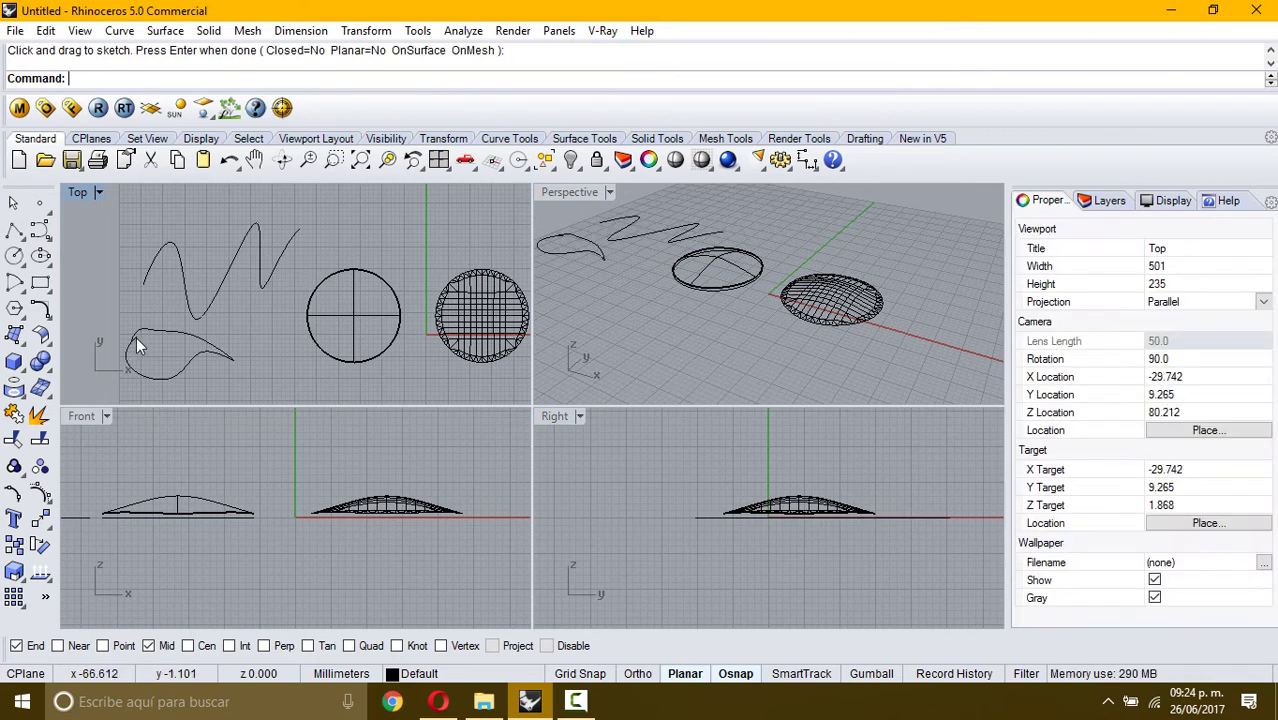
Delete the leaf-shaped freehand curve below the wavy one.
{"action": "key", "text": "Return"}
{"action": "left_click", "coordinate": [222, 321]}
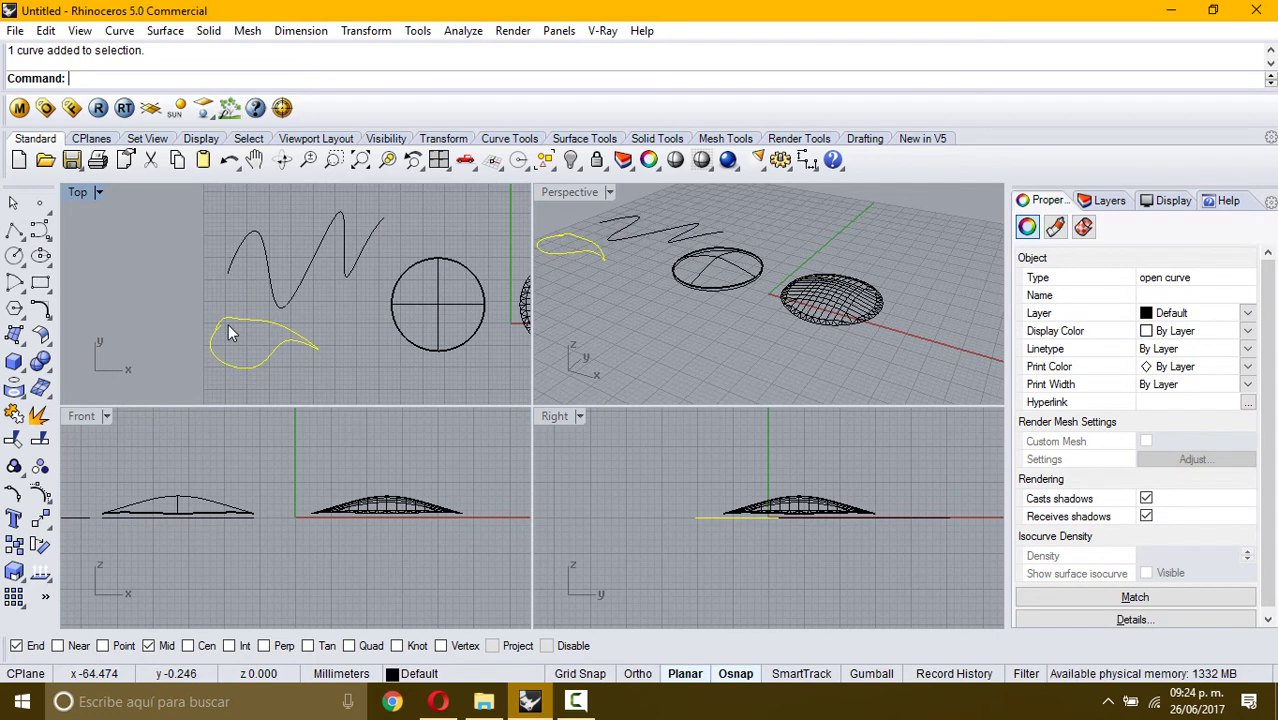
{"action": "key", "text": "Delete"}
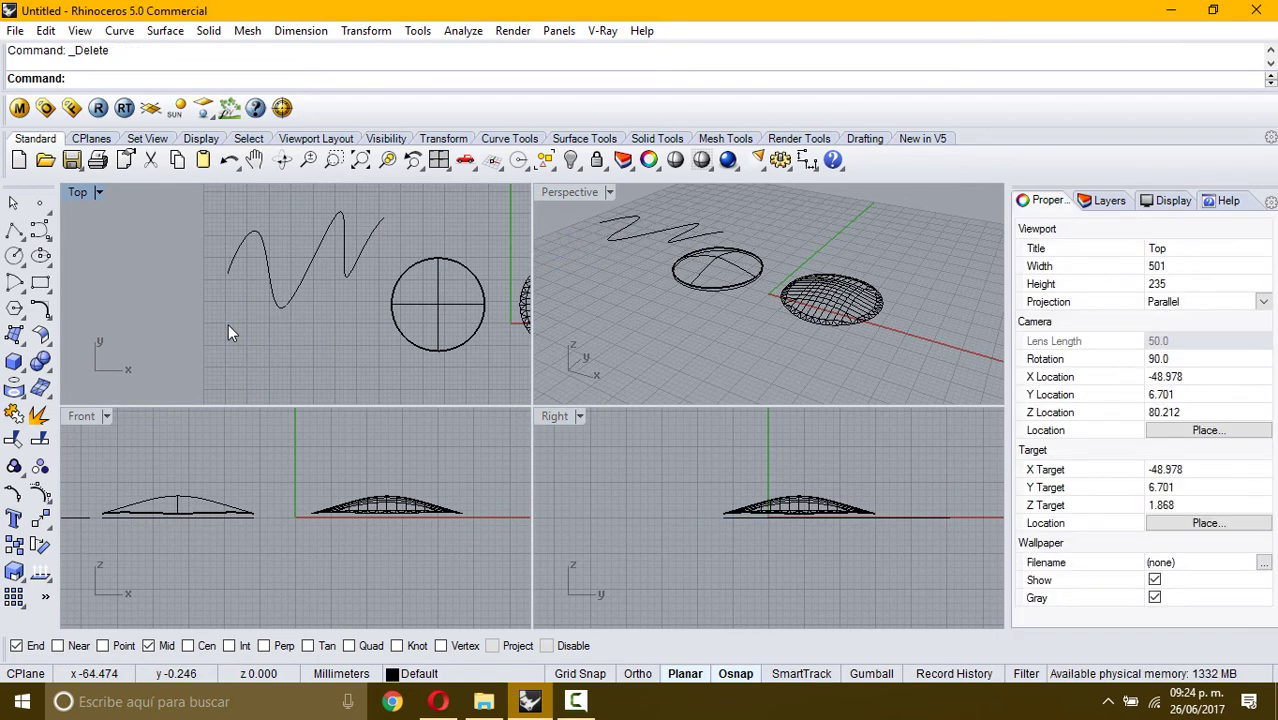
Turn on the wavy curve's control points and move its lowest point slightly up and to the left.
{"action": "left_click", "coordinate": [260, 260]}
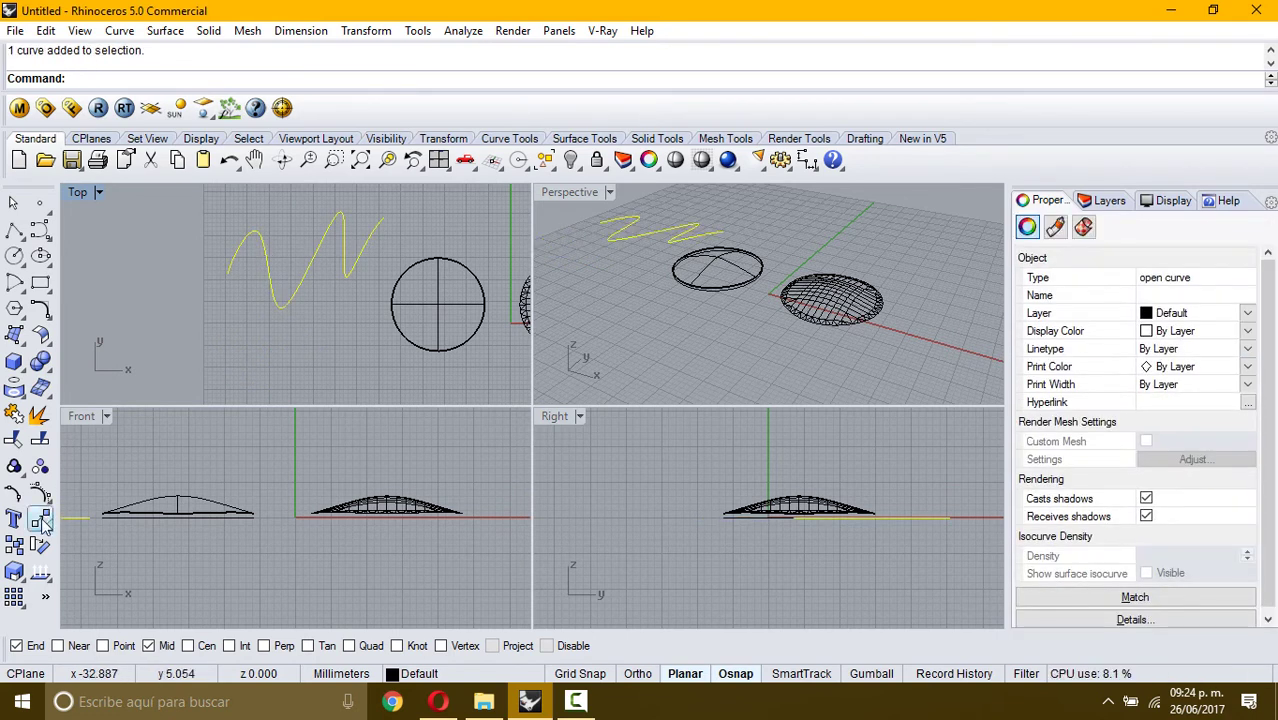
{"action": "left_click", "coordinate": [40, 492]}
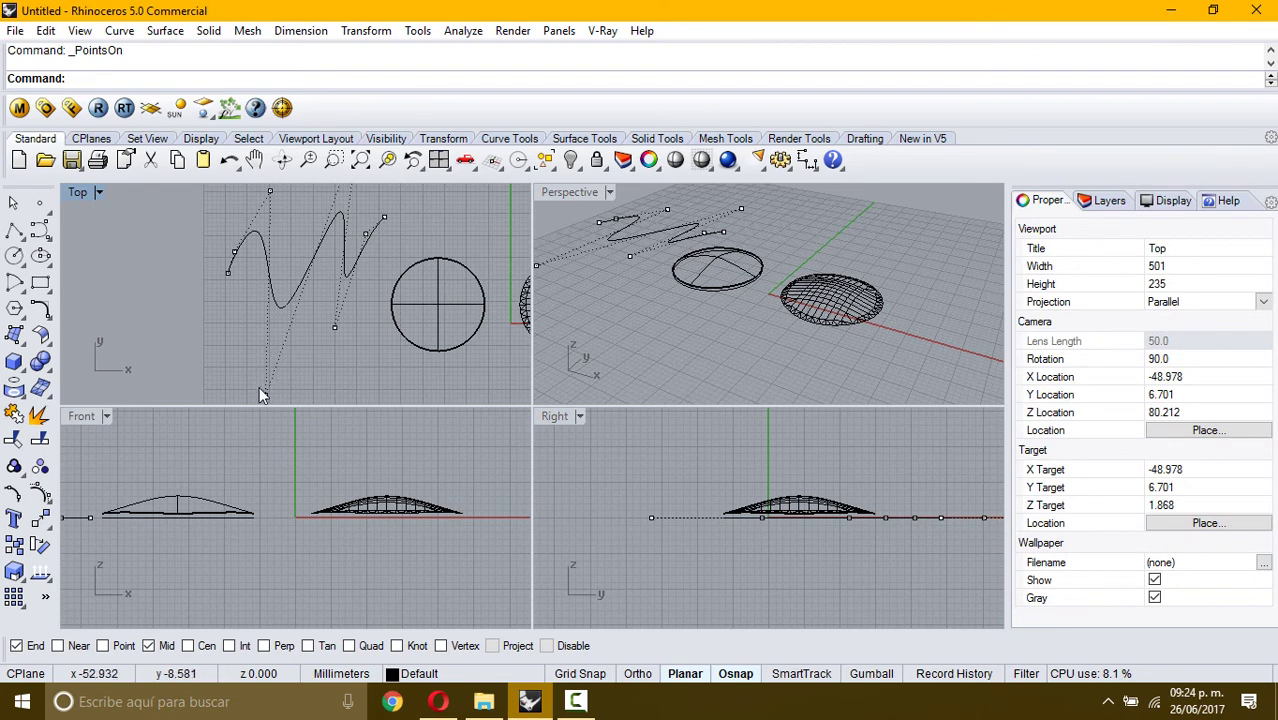
{"action": "left_click_drag", "start_coordinate": [267, 394], "coordinate": [249, 374]}
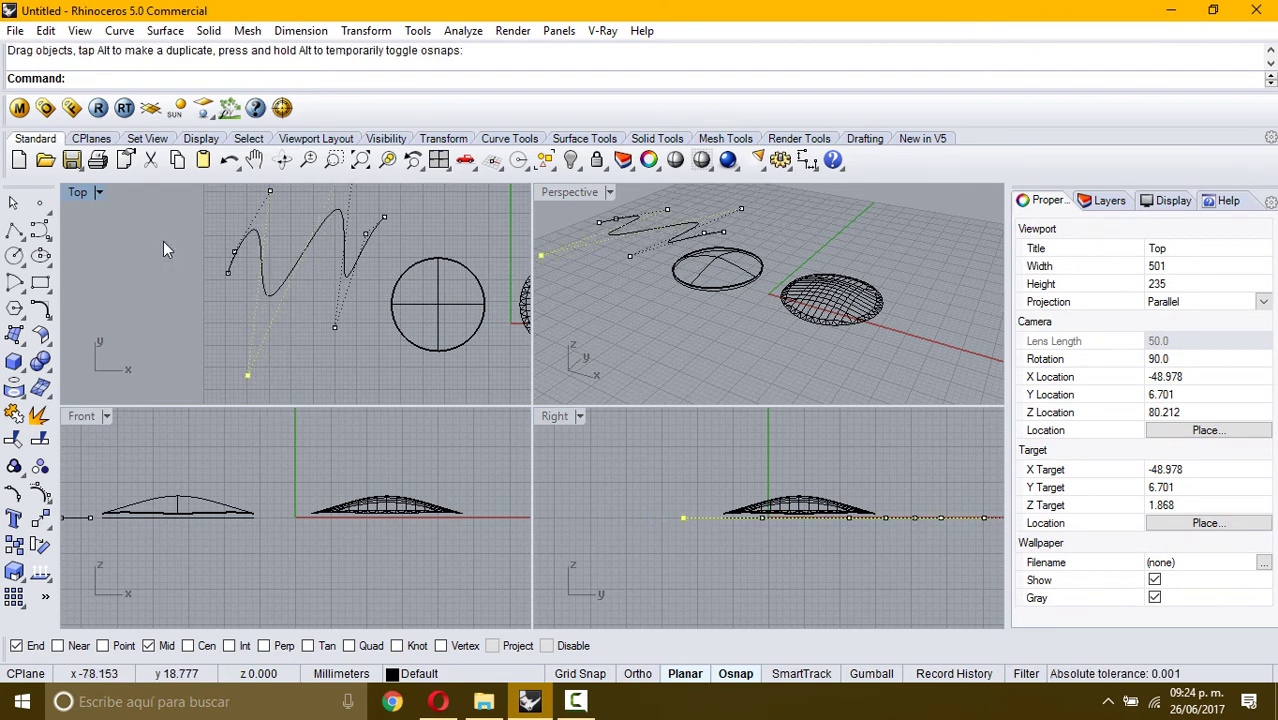
{"action": "left_click", "coordinate": [16, 203]}
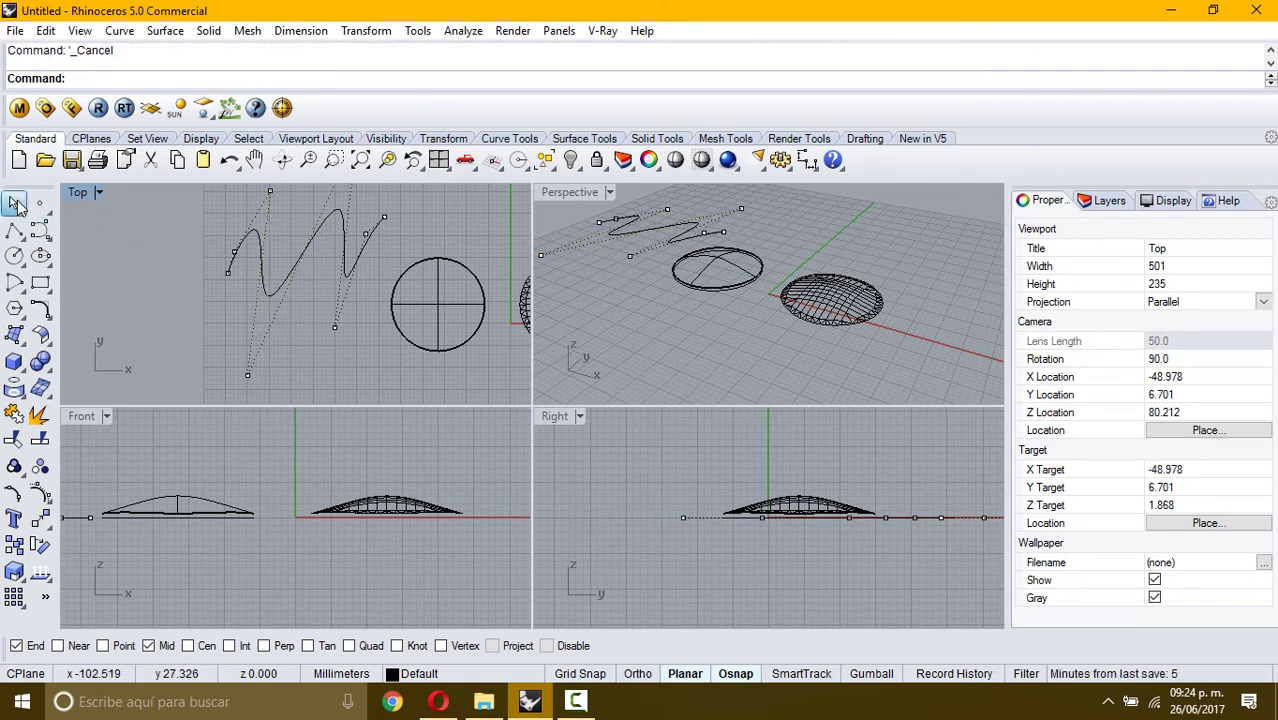
Move the wavy curve away from the domes to the left, and delete it.
{"action": "left_click", "coordinate": [334, 277]}
{"action": "left_click_drag", "start_coordinate": [334, 277], "coordinate": [270, 293]}
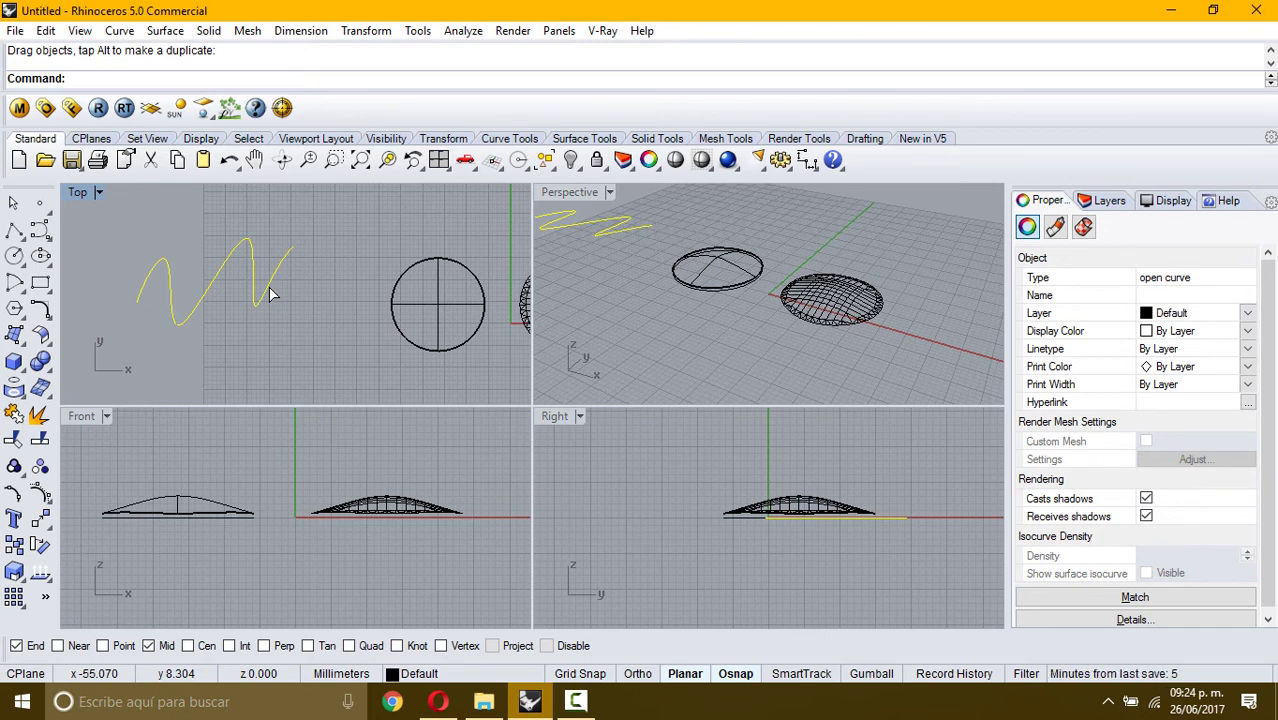
{"action": "key", "text": "Delete"}
Sketch a freehand scribble on the left dome surface in the Top view, using the Sketch command's OnSurface option.
{"action": "right_click_drag", "start_coordinate": [280, 270], "coordinate": [220, 288]}
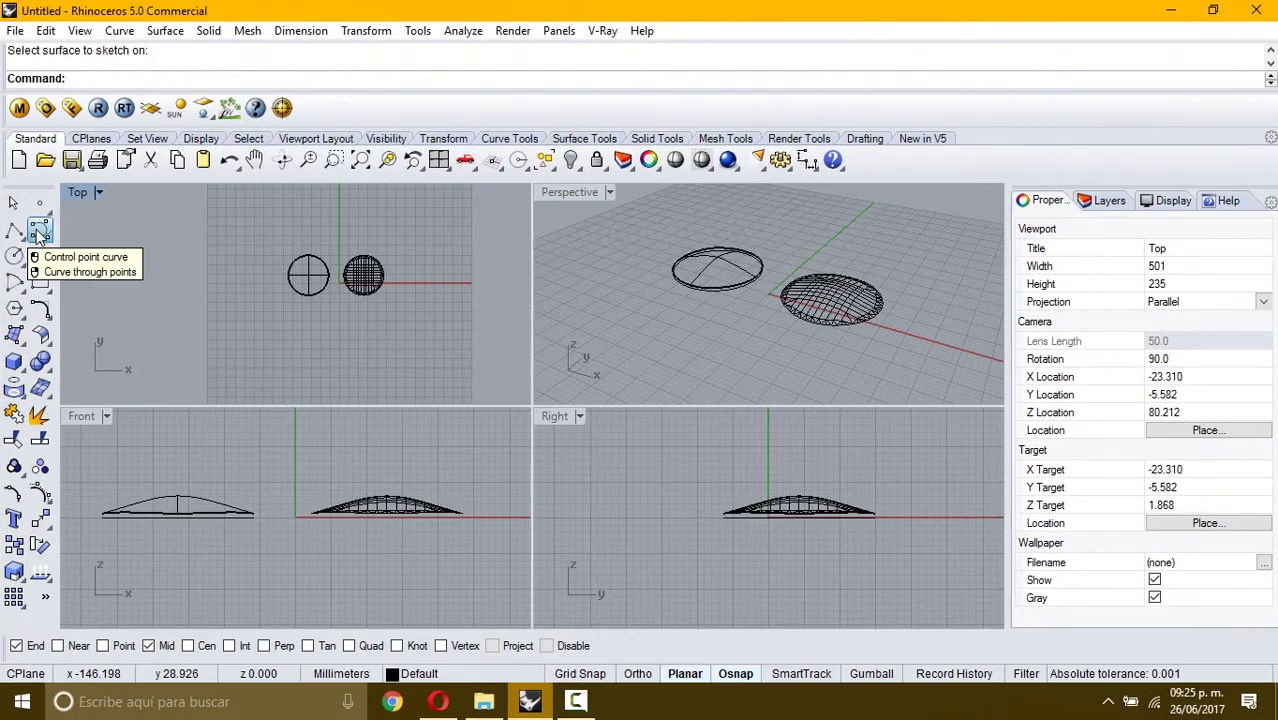
{"action": "left_click", "coordinate": [40, 233]}
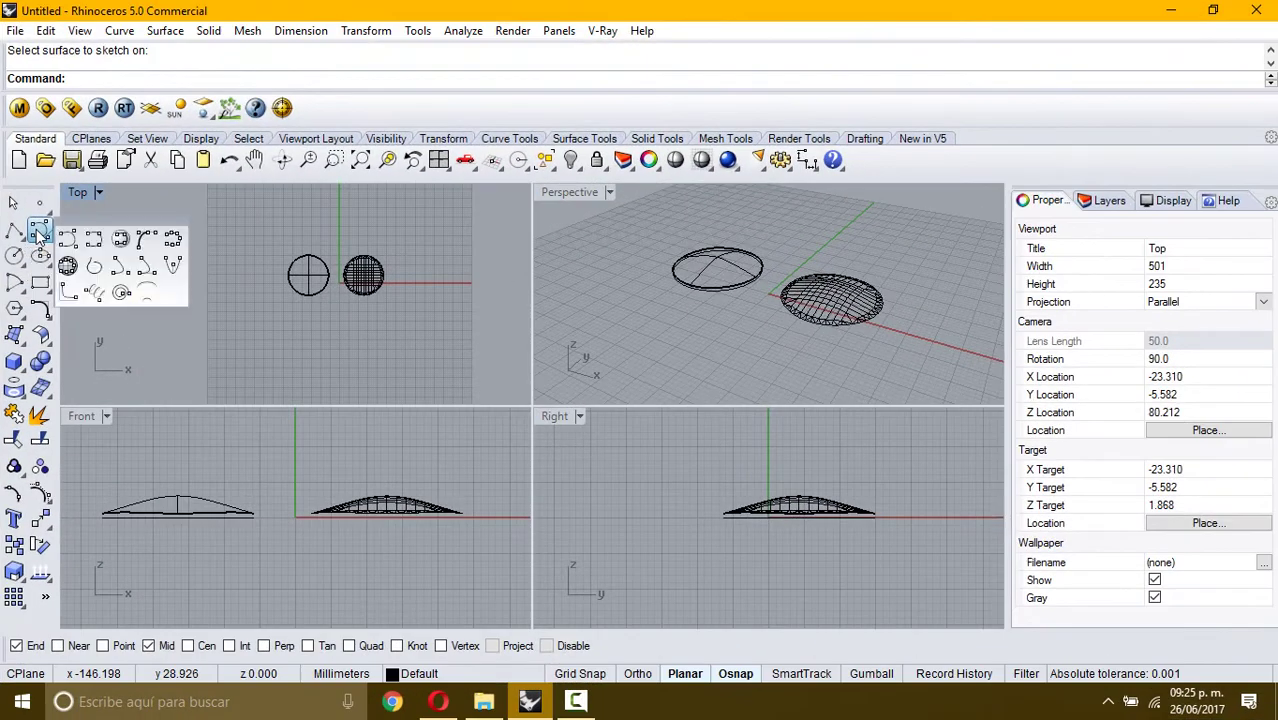
{"action": "left_click", "coordinate": [183, 241]}
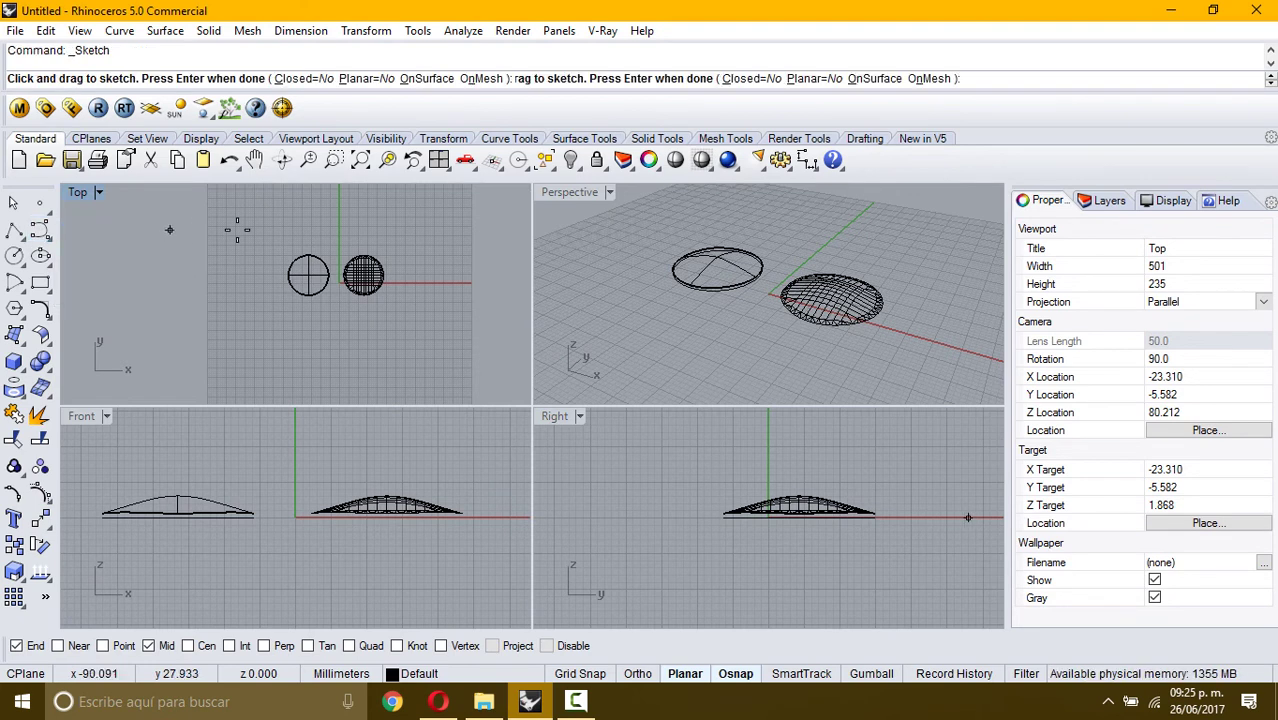
{"action": "left_click", "coordinate": [427, 79]}
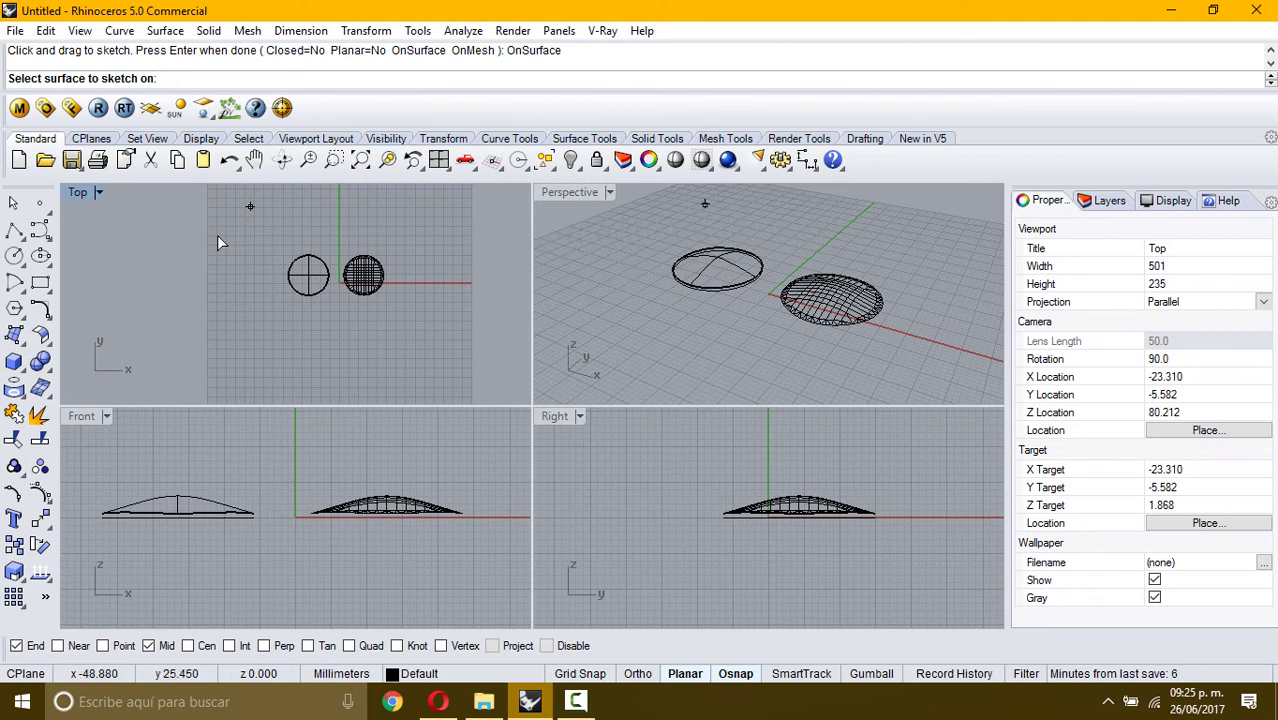
{"action": "double_click", "coordinate": [79, 193]}
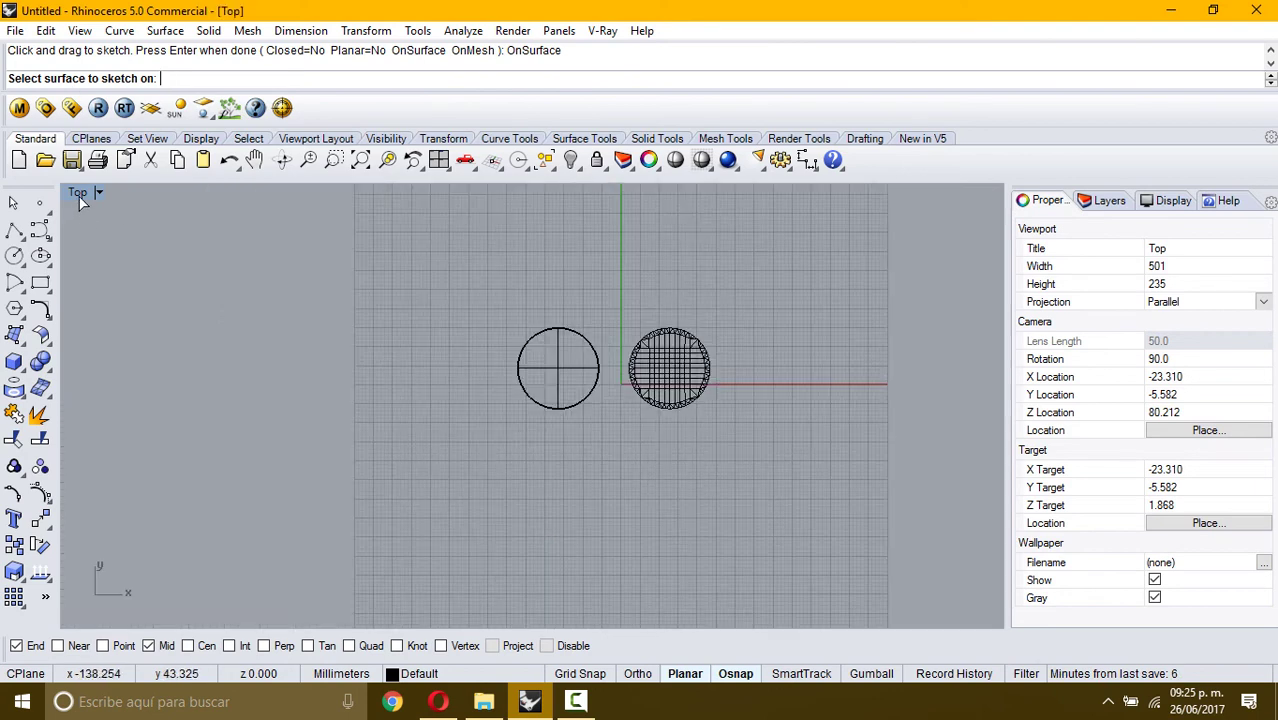
{"action": "left_click", "coordinate": [562, 363]}
{"action": "mouse_move", "coordinate": [537, 355]}
{"action": "left_mouse_down"}
{"action": "mouse_move", "coordinate": [542, 386]}
{"action": "mouse_move", "coordinate": [561, 356]}
{"action": "mouse_move", "coordinate": [566, 385]}
{"action": "mouse_move", "coordinate": [577, 361]}
{"action": "mouse_move", "coordinate": [566, 393]}
{"action": "mouse_move", "coordinate": [590, 398]}
{"action": "mouse_move", "coordinate": [563, 350]}
{"action": "left_mouse_up"}
{"action": "right_click", "coordinate": [180, 248]}
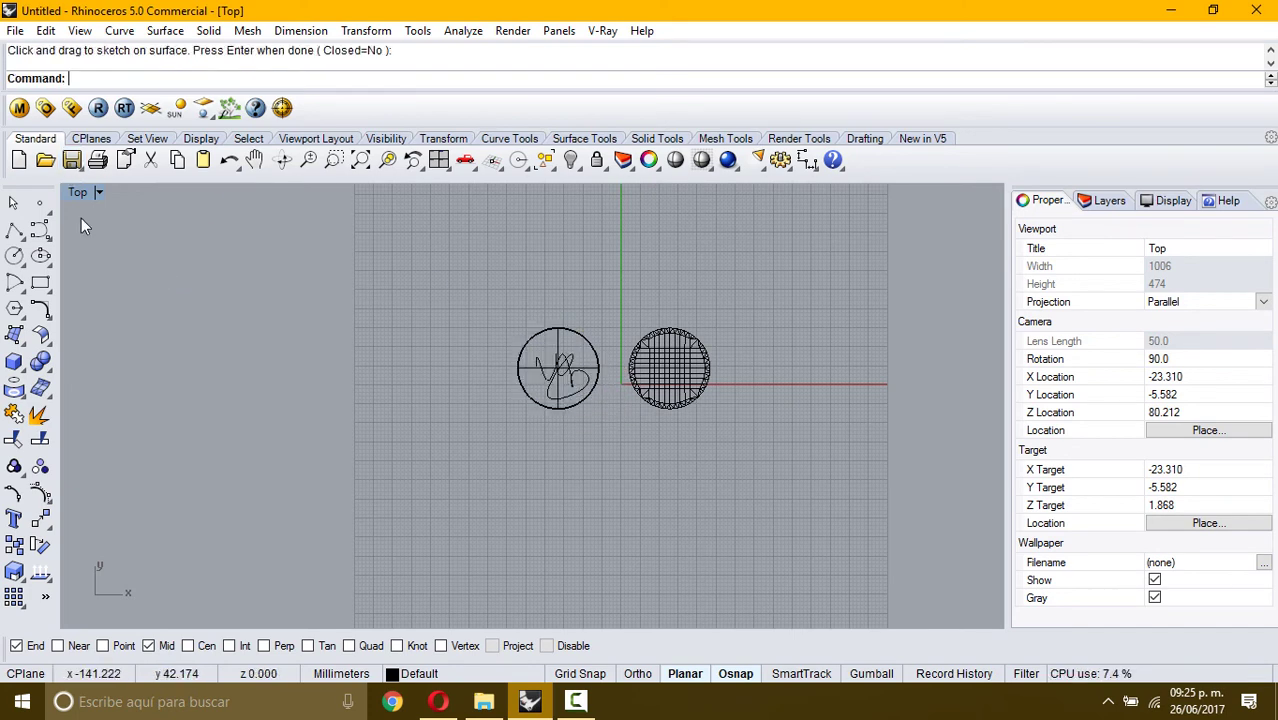
Set the Perspective viewport to Shaded display and select the left dome to check how the sketched curve follows its surface.
{"action": "double_click", "coordinate": [79, 193]}
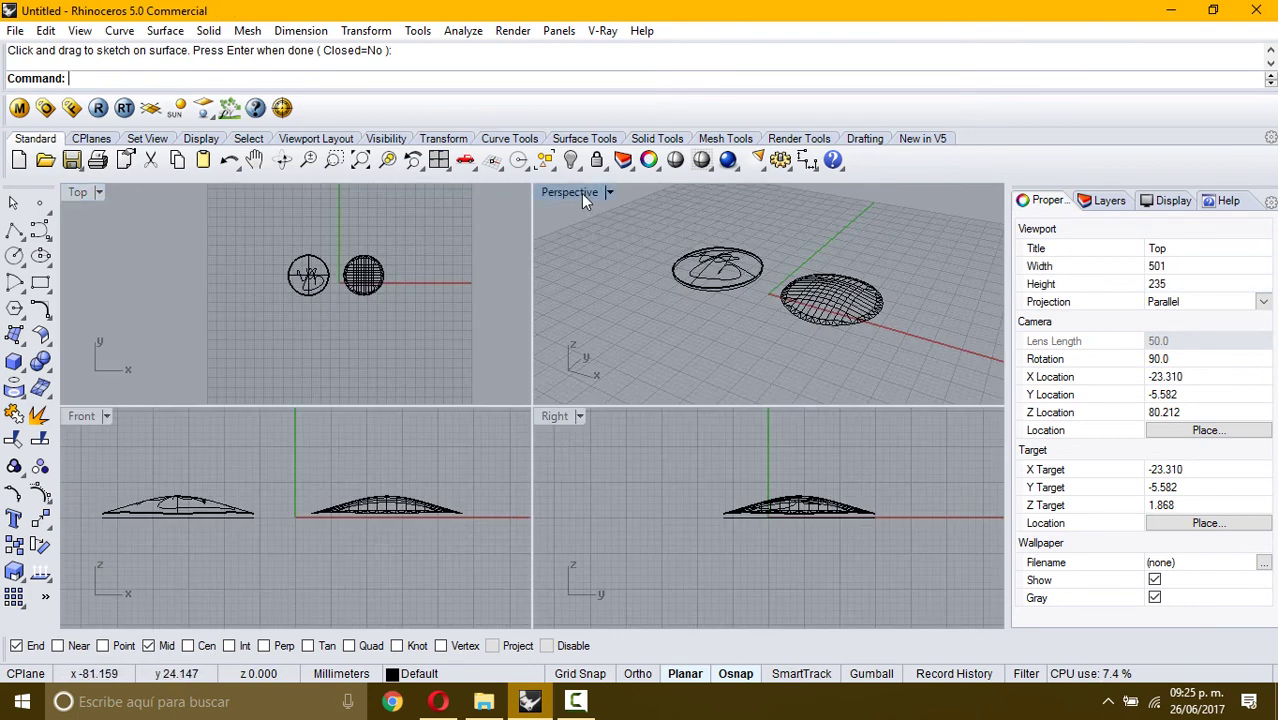
{"action": "double_click", "coordinate": [581, 193]}
{"action": "right_click_drag", "start_coordinate": [442, 297], "coordinate": [430, 270]}
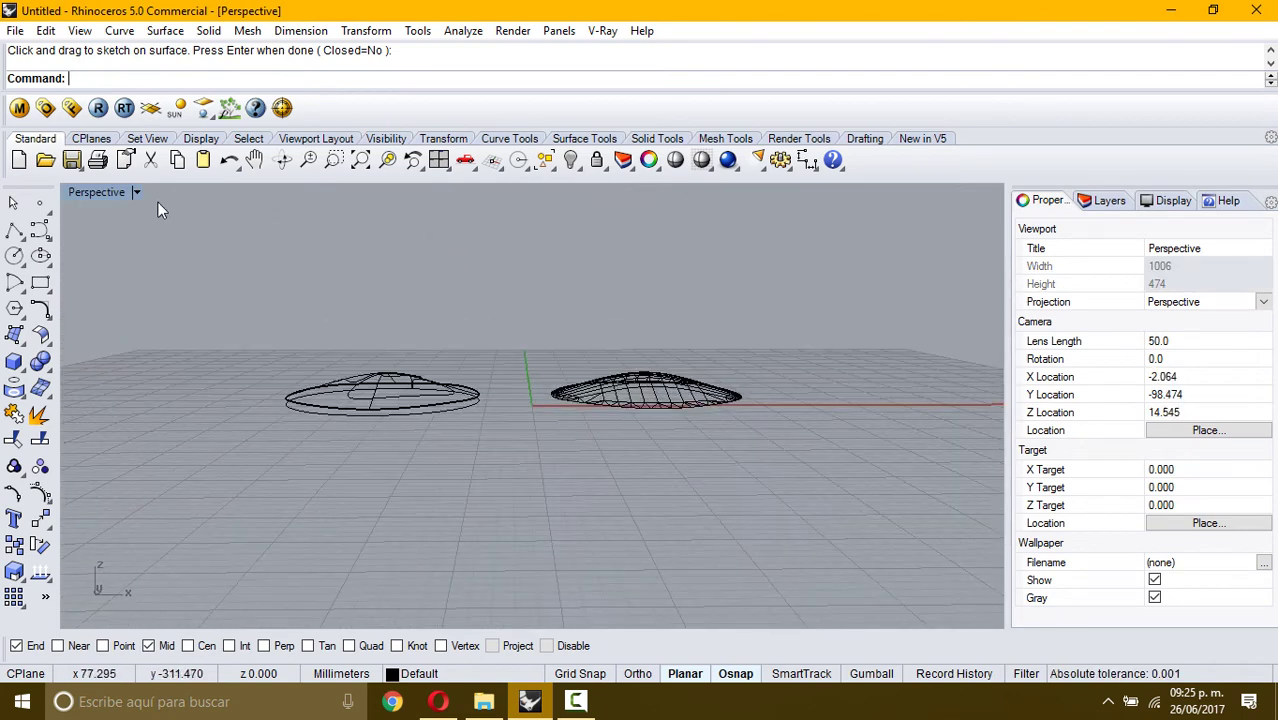
{"action": "left_click", "coordinate": [135, 191]}
{"action": "left_click", "coordinate": [190, 143]}
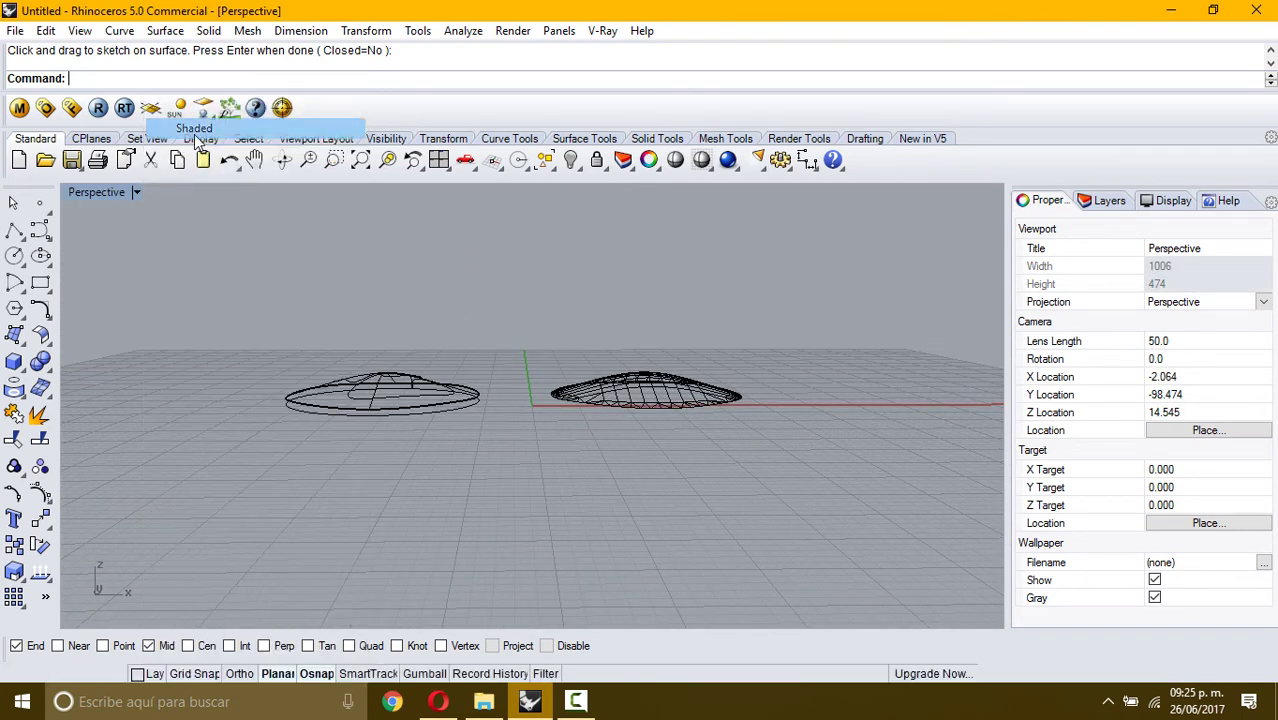
{"action": "right_click_drag", "start_coordinate": [448, 320], "coordinate": [414, 393]}
{"action": "left_click", "coordinate": [393, 397]}
{"action": "right_click_drag", "start_coordinate": [359, 442], "coordinate": [340, 462]}
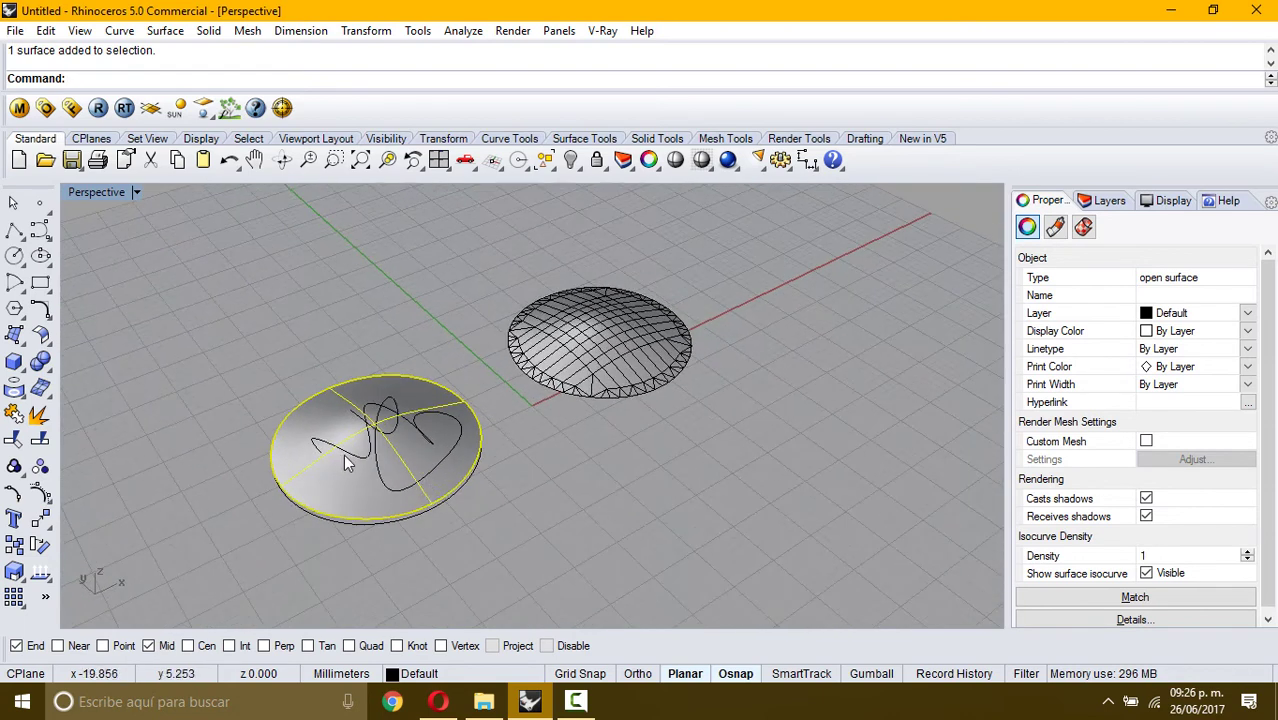
{"action": "double_click", "coordinate": [102, 191]}
Sketch freehand curves on the right dome's polygon mesh in the Top view, using the Sketch command's OnMesh option.
{"action": "right_click_drag", "start_coordinate": [284, 258], "coordinate": [224, 258]}
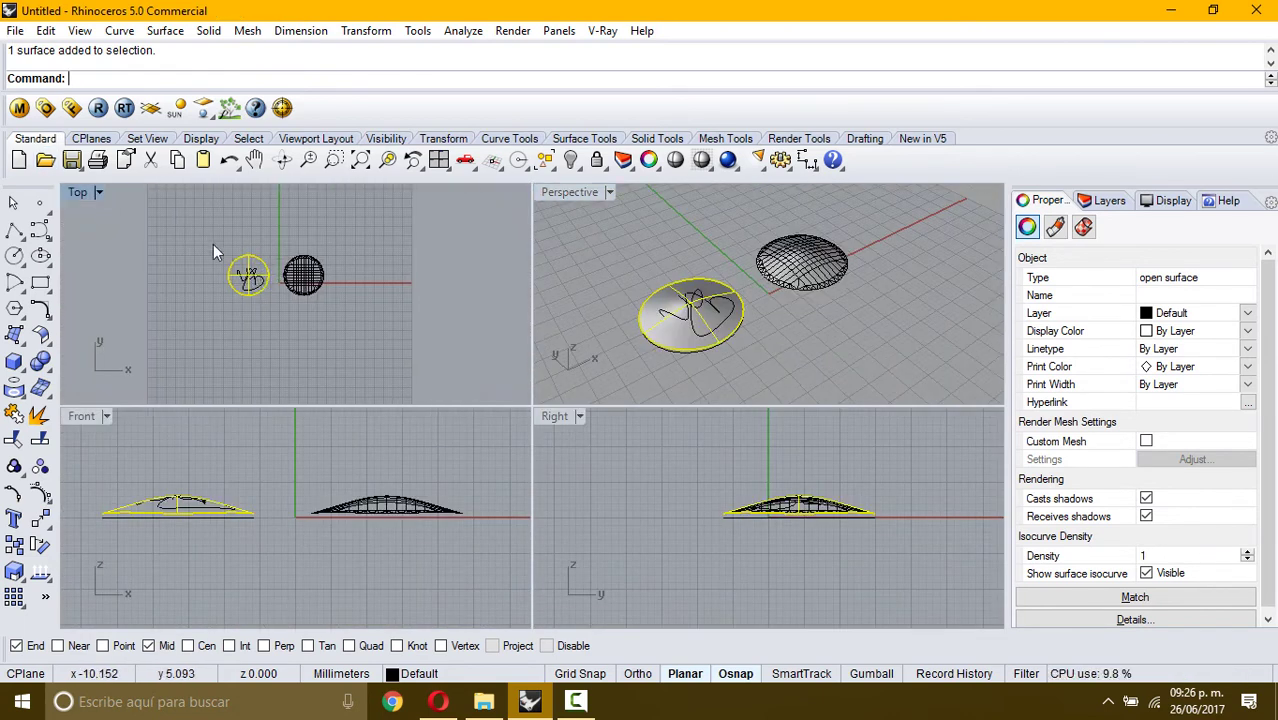
{"action": "double_click", "coordinate": [92, 194]}
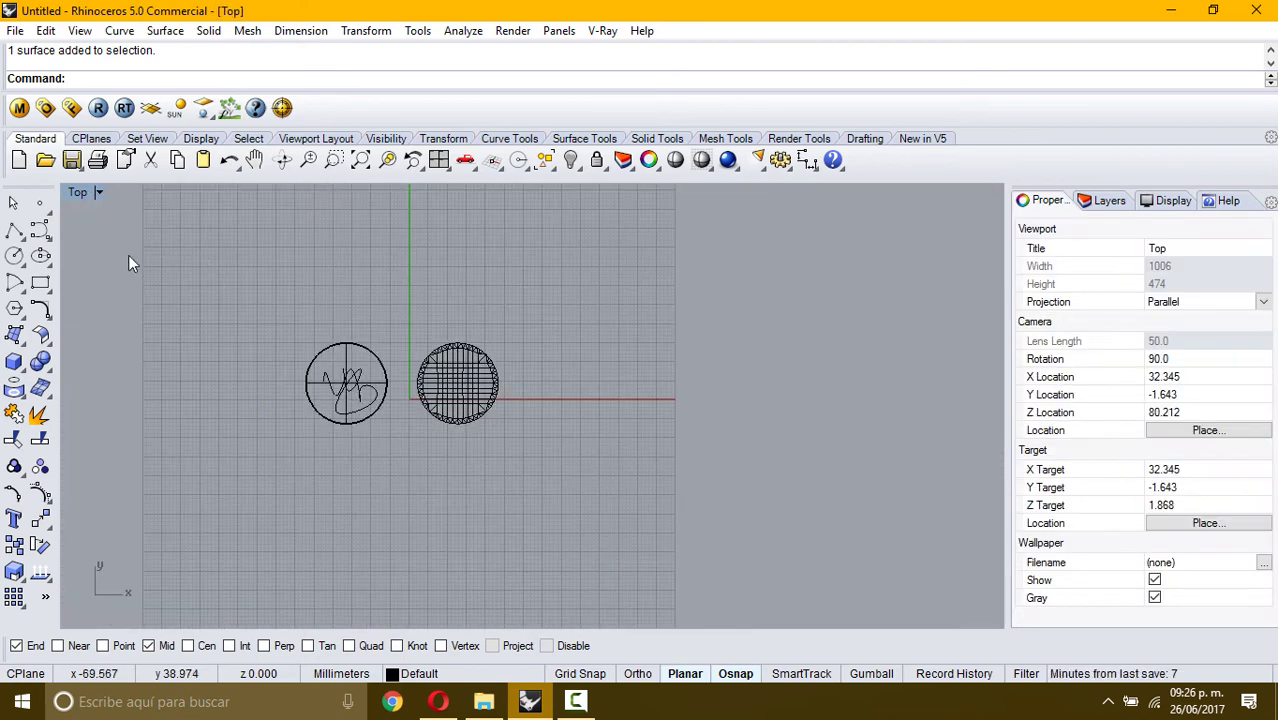
{"action": "left_click", "coordinate": [44, 233]}
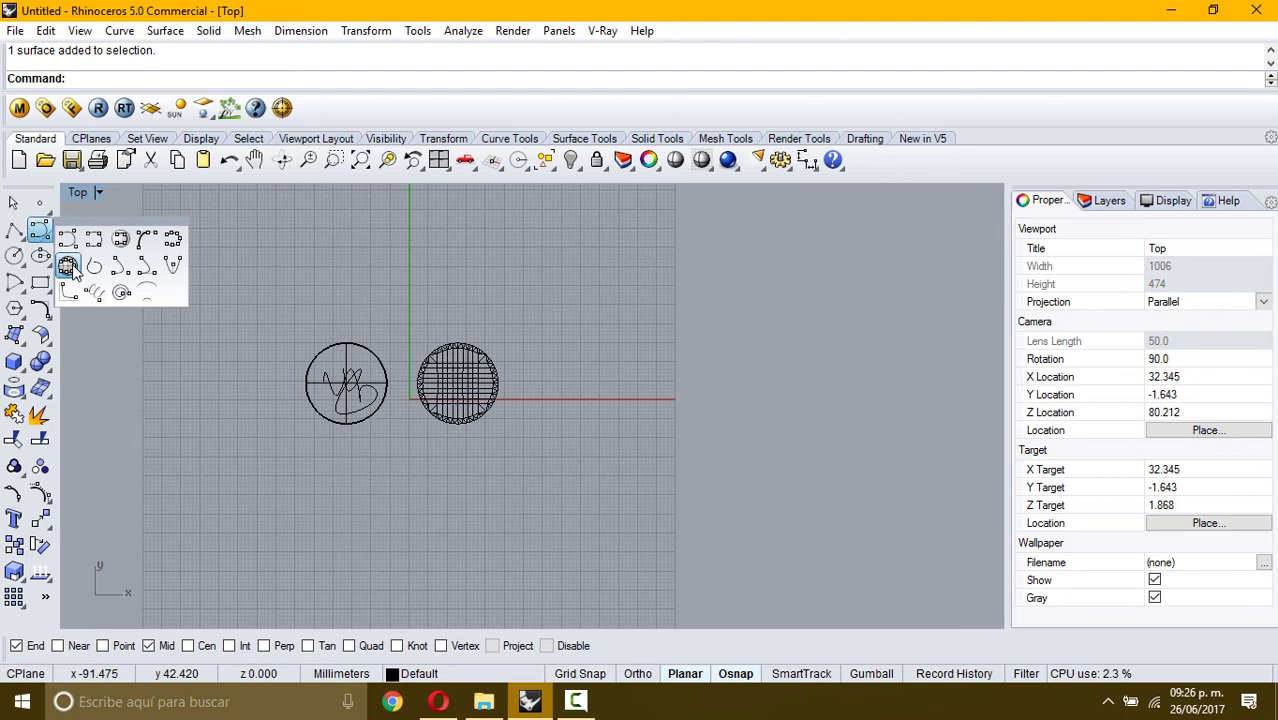
{"action": "left_click", "coordinate": [68, 266]}
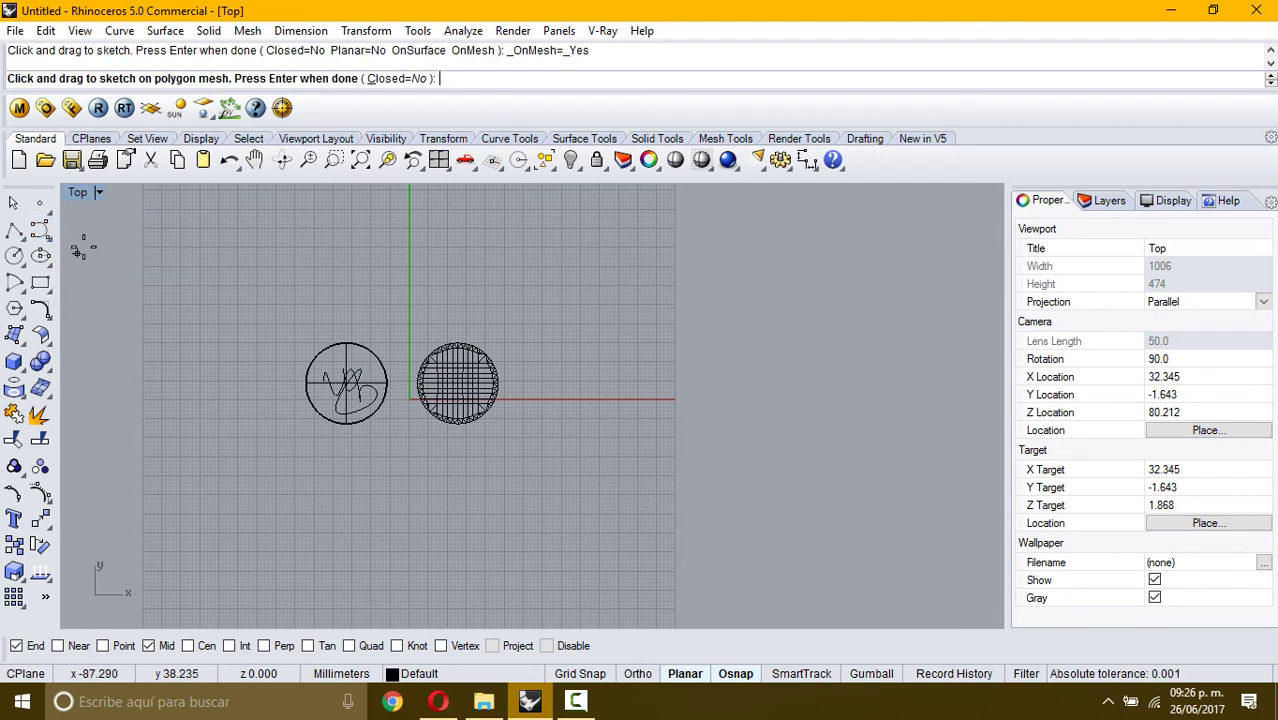
{"action": "left_click", "coordinate": [40, 231]}
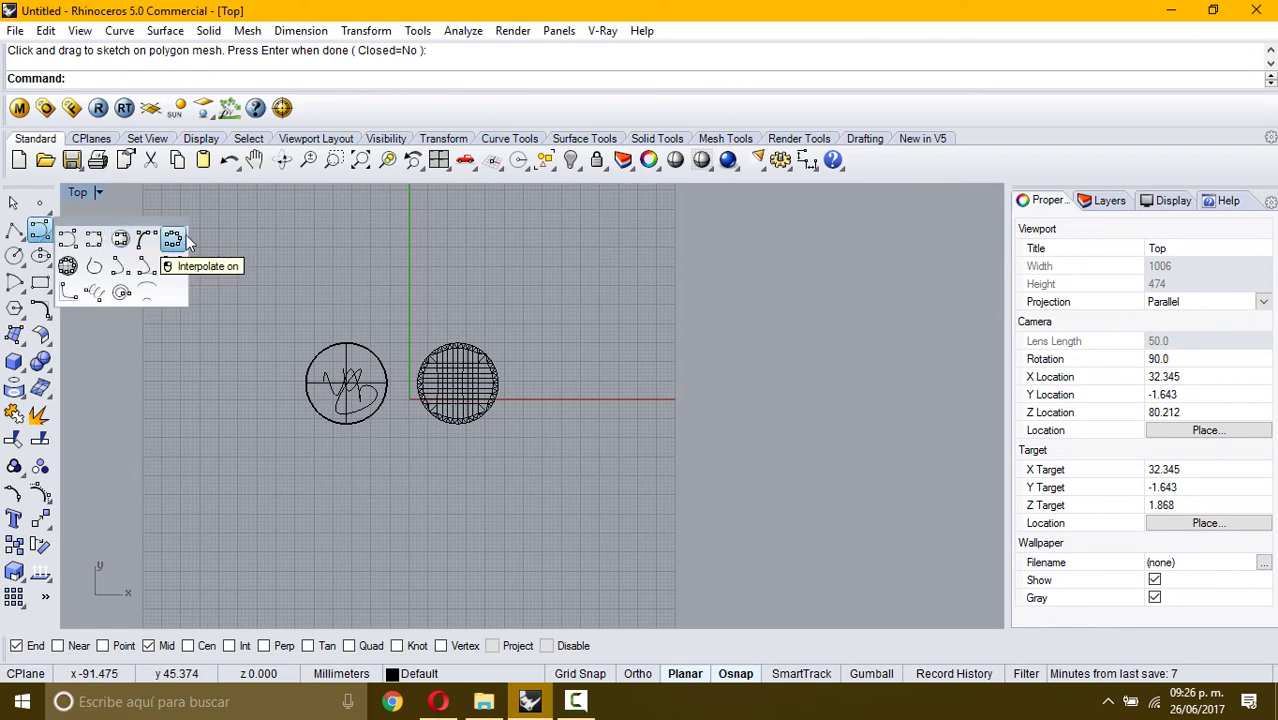
{"action": "left_click", "coordinate": [172, 240]}
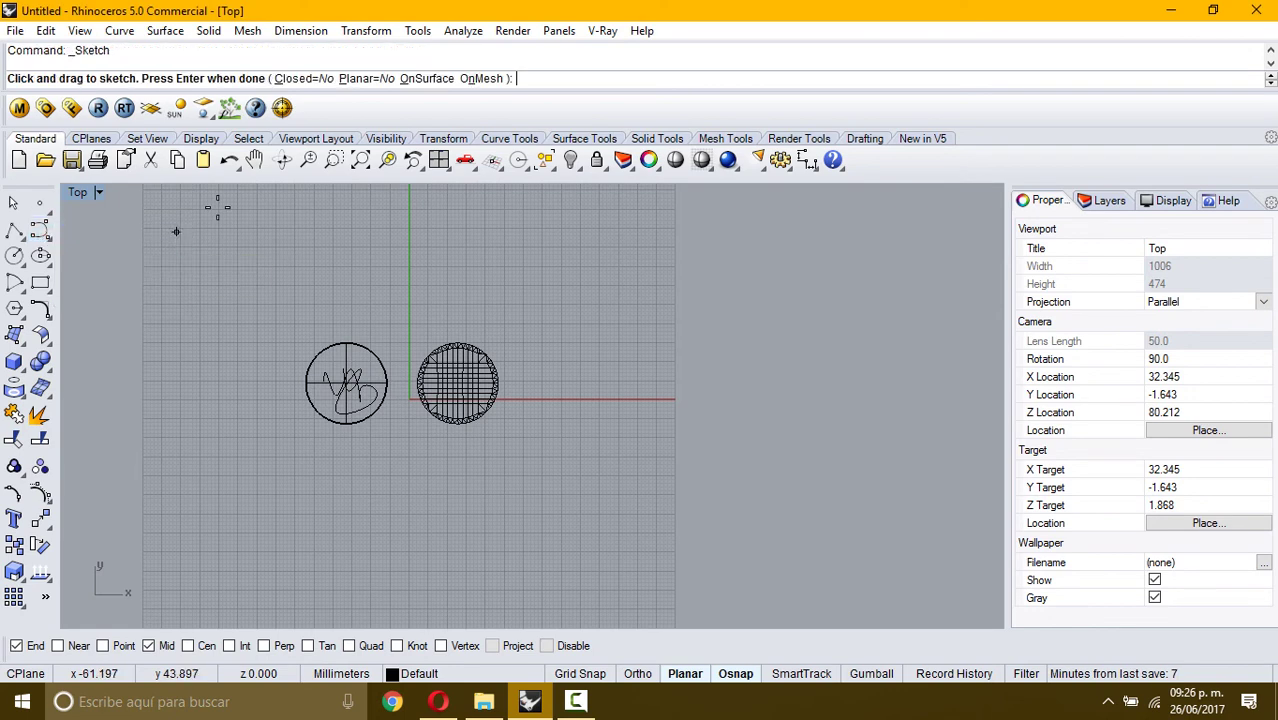
{"action": "left_click", "coordinate": [481, 79]}
{"action": "right_click_drag", "start_coordinate": [455, 387], "coordinate": [455, 362]}
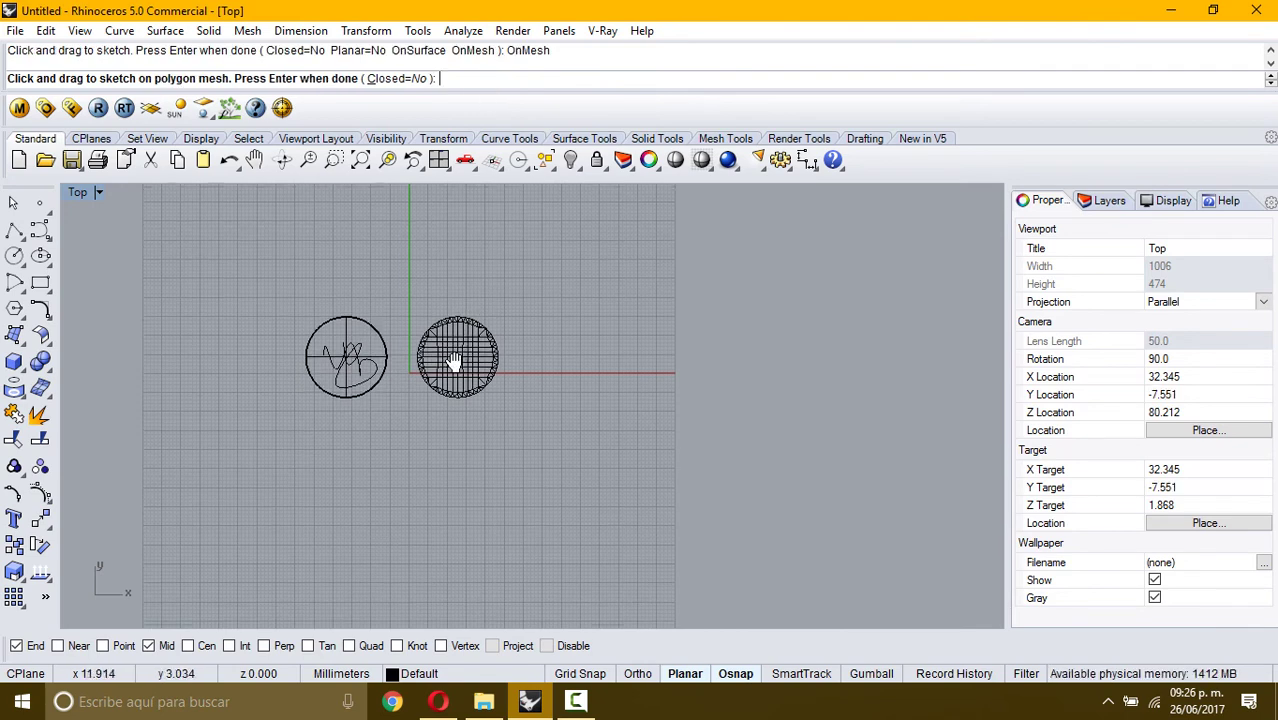
{"action": "scroll", "coordinate": [455, 362], "scroll_direction": "up", "scroll_amount": 4}
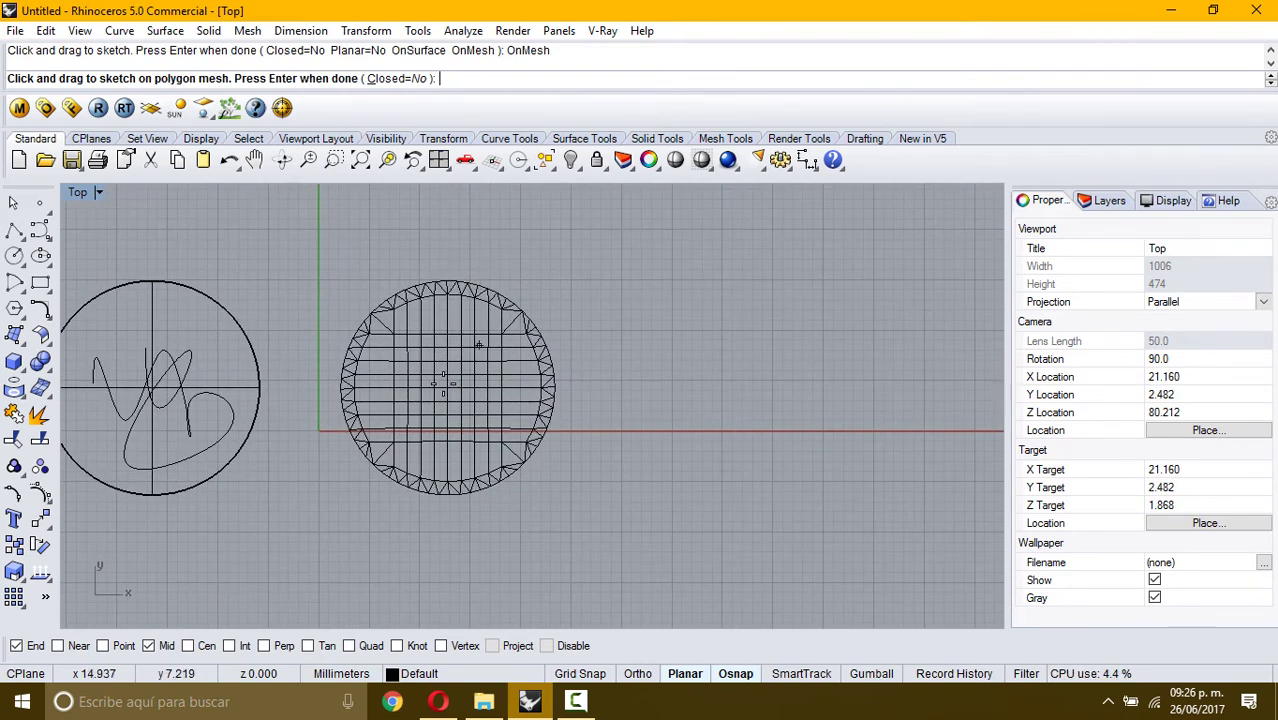
{"action": "left_click_drag", "start_coordinate": [440, 414], "coordinate": [439, 418]}
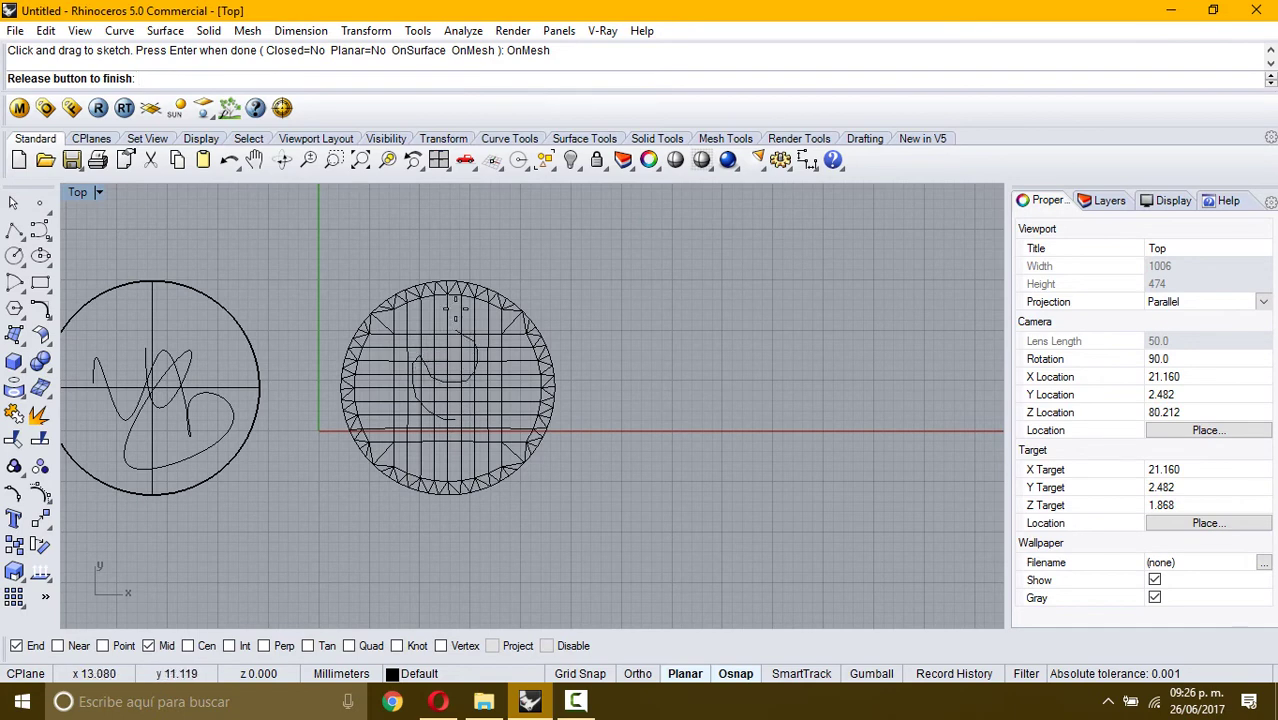
{"action": "mouse_move", "coordinate": [507, 396]}
{"action": "left_mouse_down"}
{"action": "mouse_move", "coordinate": [519, 428]}
{"action": "mouse_move", "coordinate": [470, 428]}
{"action": "mouse_move", "coordinate": [452, 467]}
{"action": "mouse_move", "coordinate": [414, 460]}
{"action": "mouse_move", "coordinate": [379, 420]}
{"action": "mouse_move", "coordinate": [377, 388]}
{"action": "mouse_move", "coordinate": [388, 422]}
{"action": "mouse_move", "coordinate": [450, 420]}
{"action": "left_mouse_up"}
{"action": "key", "text": "Return"}
Return to the four-viewport layout and examine how the sketched curves follow the mesh dome in the Perspective view.
{"action": "double_click", "coordinate": [84, 189]}
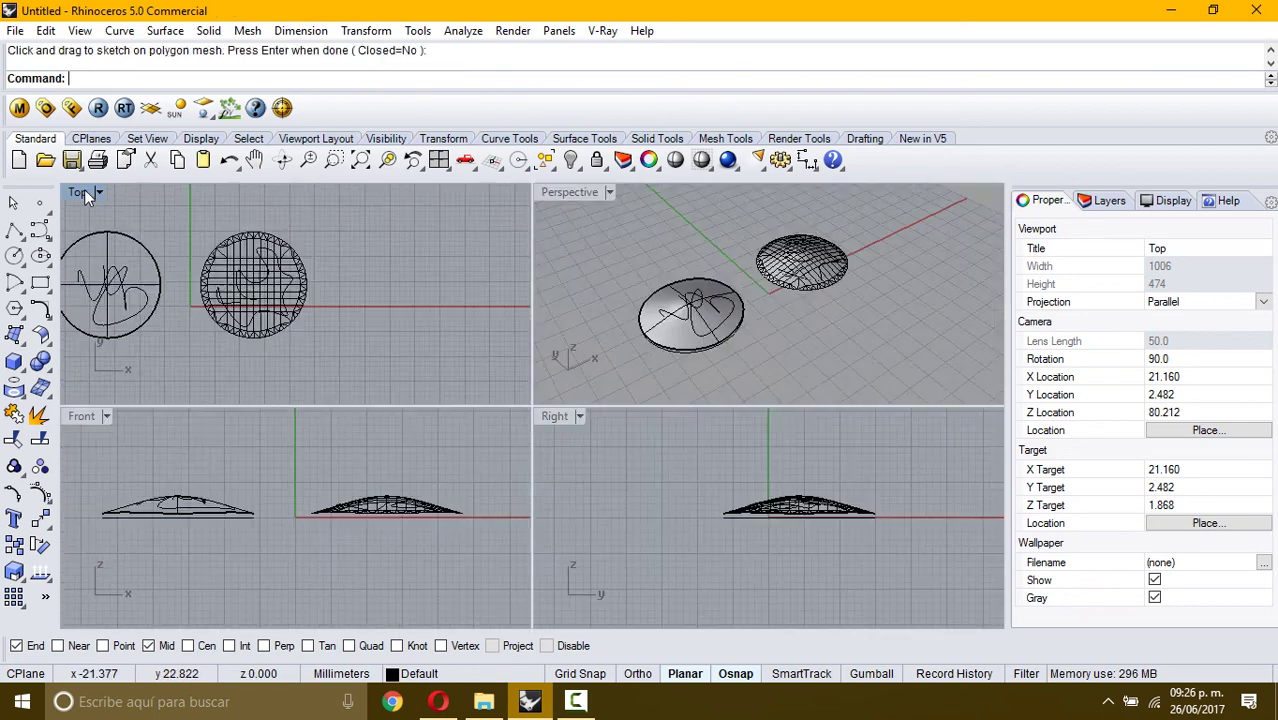
{"action": "right_click_drag", "start_coordinate": [842, 232], "coordinate": [652, 192]}
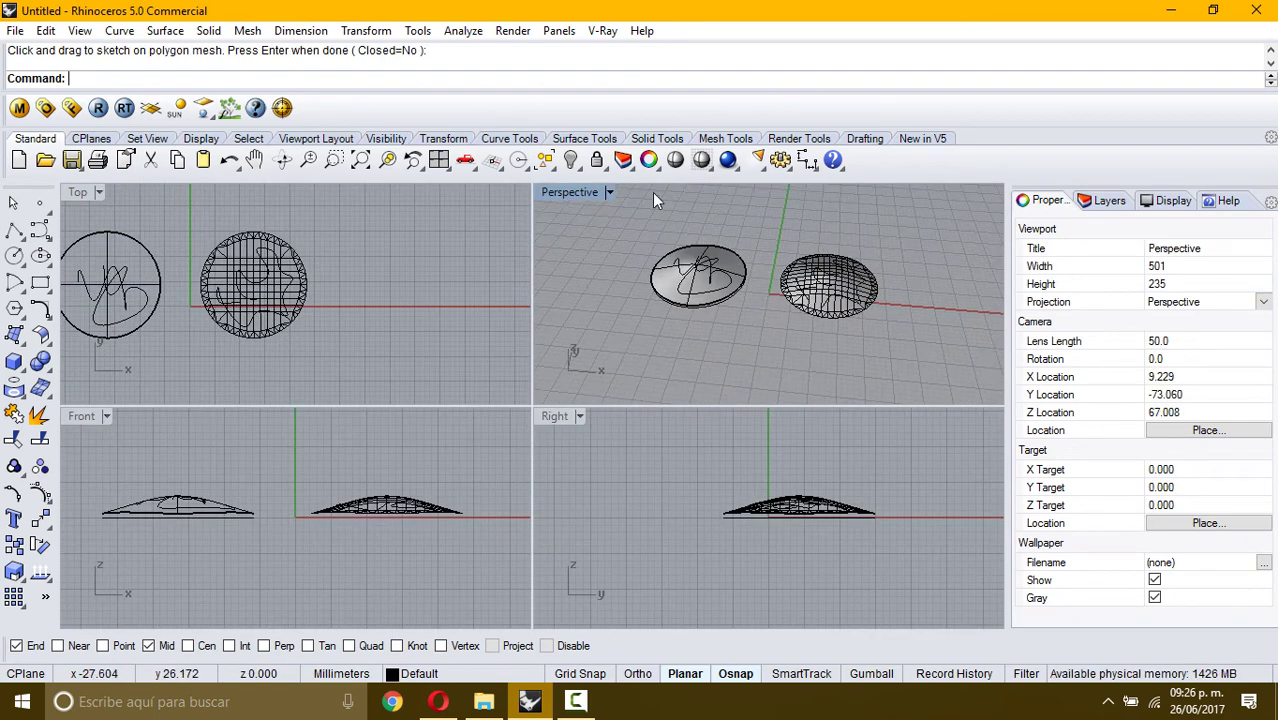
{"action": "double_click", "coordinate": [569, 192]}
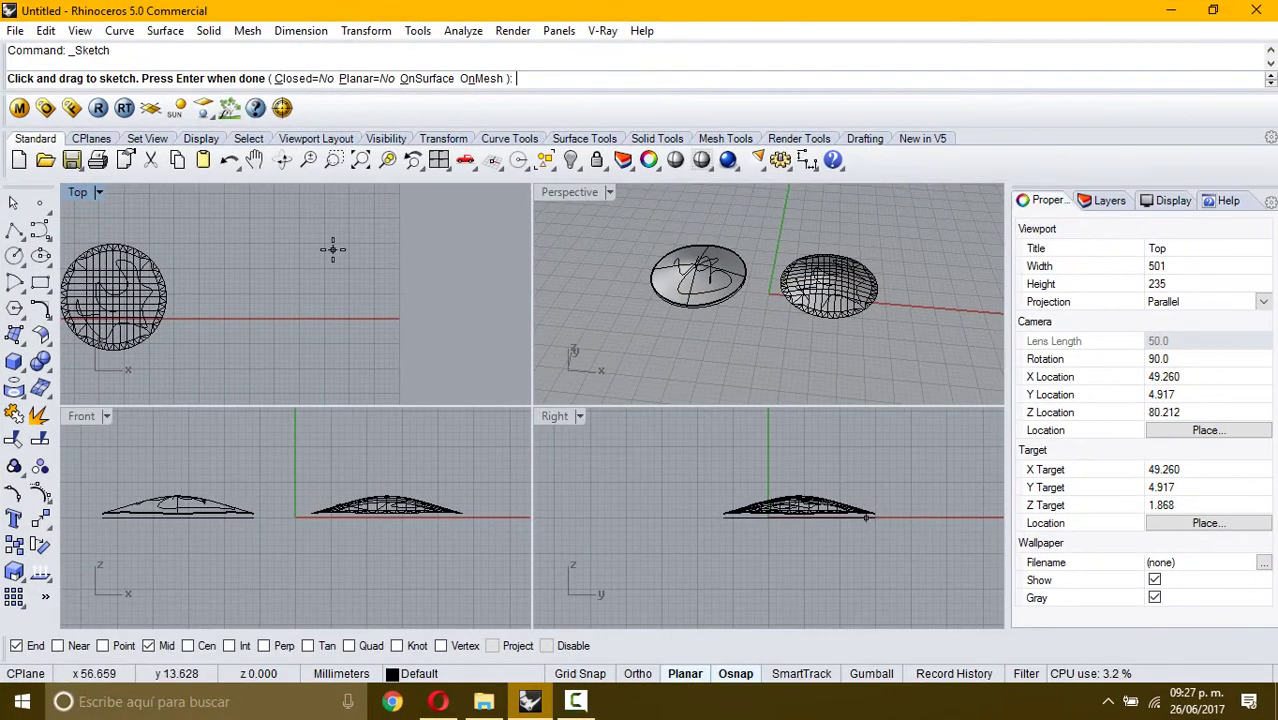
Sketch two closed freehand curves on the construction plane beyond the mesh dome, using the Sketch command's Closed=Yes option.
{"action": "left_click", "coordinate": [302, 79]}
{"action": "mouse_move", "coordinate": [320, 279]}
{"action": "left_mouse_down"}
{"action": "mouse_move", "coordinate": [236, 265]}
{"action": "mouse_move", "coordinate": [345, 205]}
{"action": "mouse_move", "coordinate": [385, 262]}
{"action": "mouse_move", "coordinate": [368, 292]}
{"action": "left_mouse_up"}
{"action": "key", "text": "Return"}
{"action": "left_click", "coordinate": [370, 290]}
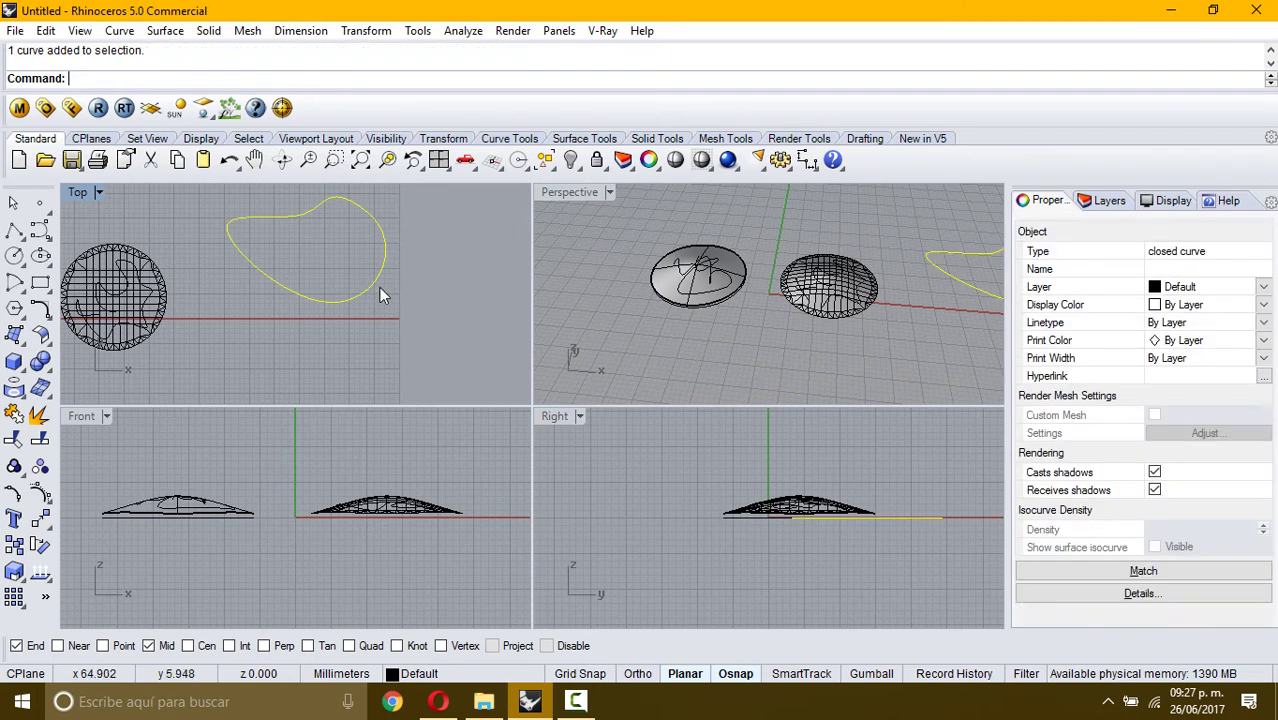
{"action": "key", "text": "Return"}
{"action": "left_click_drag", "start_coordinate": [372, 248], "coordinate": [266, 360]}
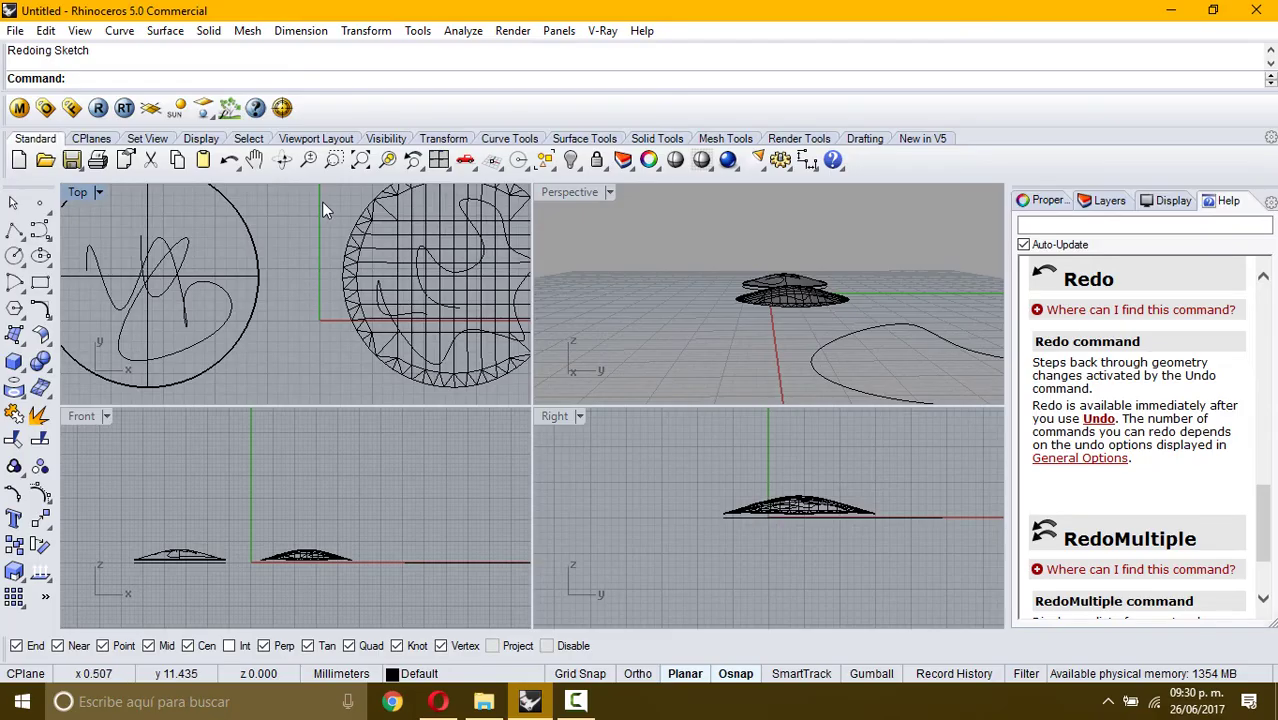
{"action": "key", "text": "ctrl+y"}
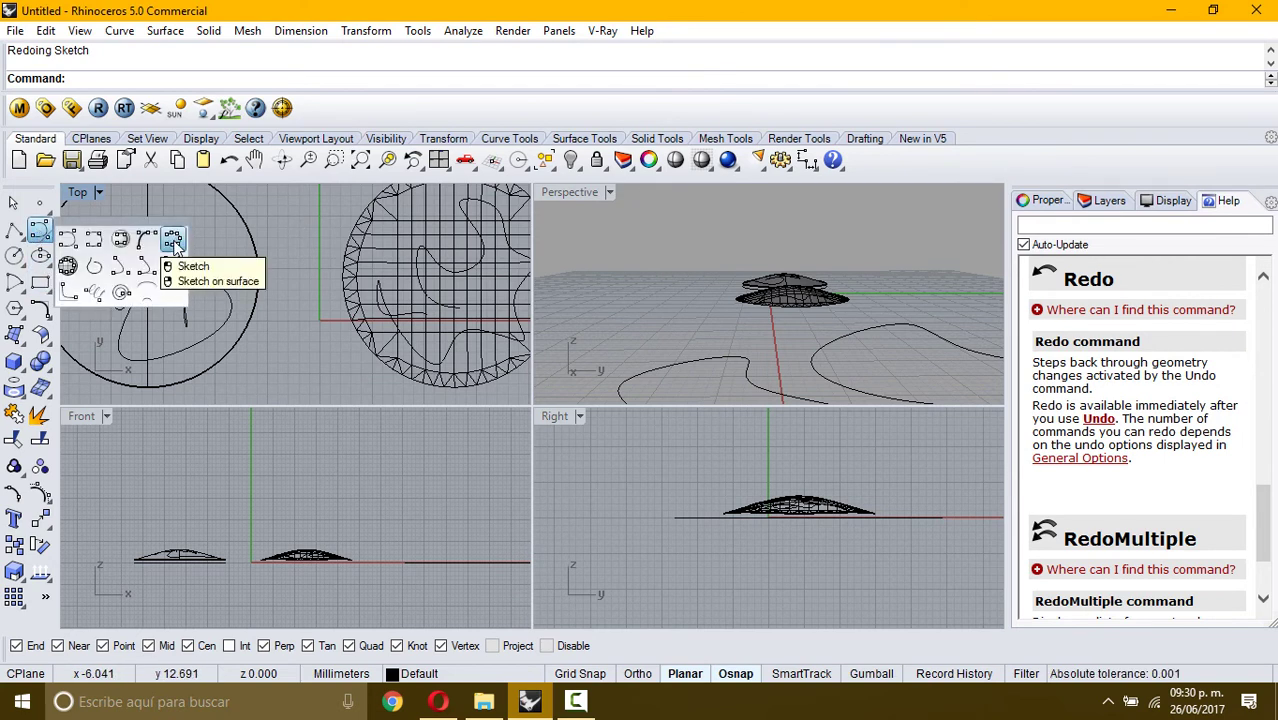
Sketch a closed freehand curve spanning both domes in the Top view with Closed=Yes and Planar=No, and inspect it in Perspective.
{"action": "left_click", "coordinate": [174, 244]}
{"action": "left_click_drag", "start_coordinate": [88, 248], "coordinate": [185, 322]}
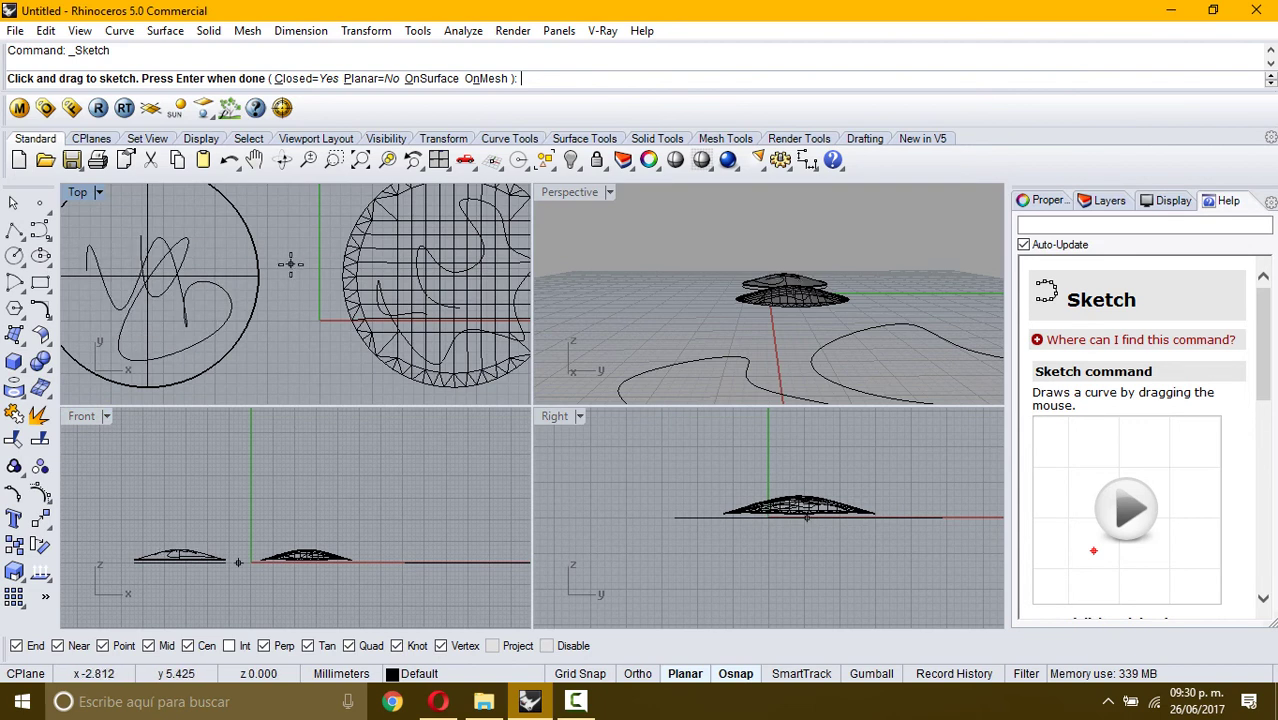
{"action": "mouse_move", "coordinate": [292, 352]}
{"action": "left_mouse_down"}
{"action": "mouse_move", "coordinate": [153, 280]}
{"action": "mouse_move", "coordinate": [167, 250]}
{"action": "mouse_move", "coordinate": [105, 282]}
{"action": "mouse_move", "coordinate": [170, 322]}
{"action": "mouse_move", "coordinate": [151, 273]}
{"action": "mouse_move", "coordinate": [387, 240]}
{"action": "mouse_move", "coordinate": [432, 268]}
{"action": "mouse_move", "coordinate": [442, 298]}
{"action": "mouse_move", "coordinate": [505, 269]}
{"action": "mouse_move", "coordinate": [483, 325]}
{"action": "mouse_move", "coordinate": [420, 301]}
{"action": "mouse_move", "coordinate": [382, 320]}
{"action": "mouse_move", "coordinate": [430, 334]}
{"action": "mouse_move", "coordinate": [446, 355]}
{"action": "mouse_move", "coordinate": [437, 370]}
{"action": "mouse_move", "coordinate": [290, 382]}
{"action": "left_mouse_up"}
{"action": "key", "text": "Return"}
{"action": "left_click", "coordinate": [288, 383]}
{"action": "mouse_move", "coordinate": [818, 269]}
{"action": "right_mouse_down"}
{"action": "mouse_move", "coordinate": [910, 280]}
{"action": "mouse_move", "coordinate": [705, 322]}
{"action": "mouse_move", "coordinate": [793, 320]}
{"action": "mouse_move", "coordinate": [725, 283]}
{"action": "mouse_move", "coordinate": [739, 248]}
{"action": "mouse_move", "coordinate": [699, 285]}
{"action": "right_mouse_up"}
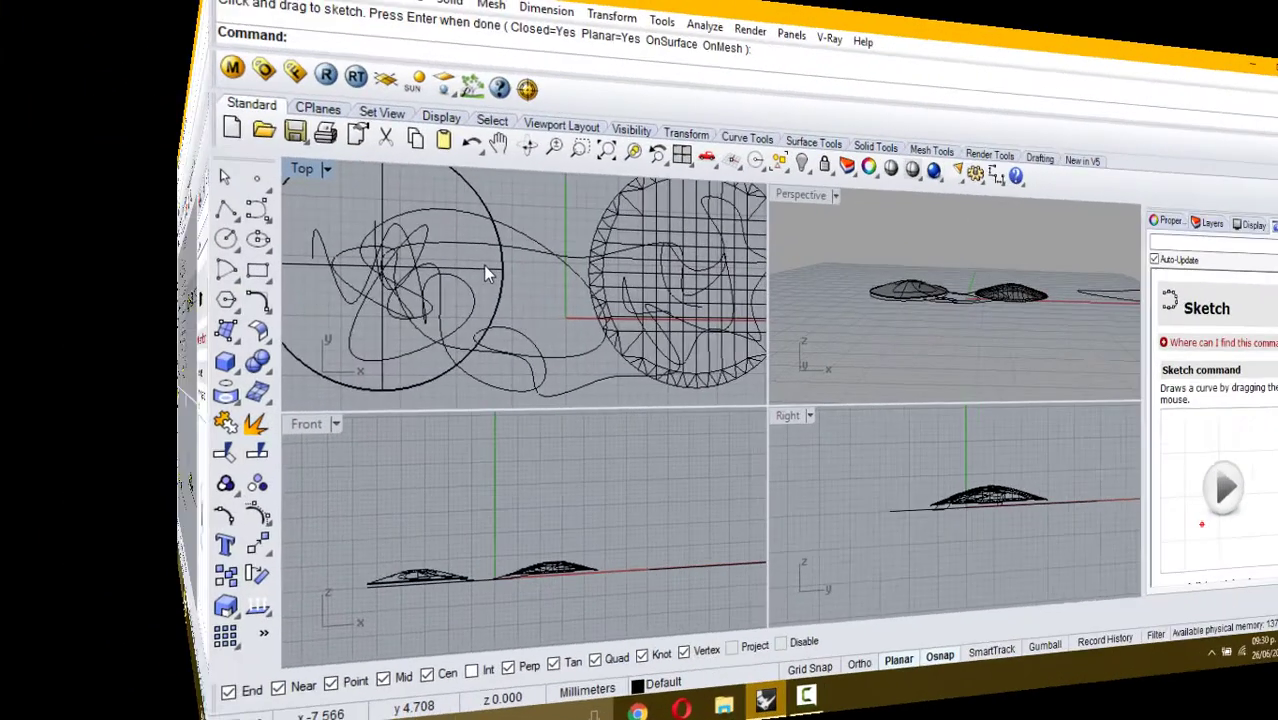
Undo the last sketch, and sketch a closed freehand curve across both domes with Closed=Yes and Planar=Yes.
{"action": "key", "text": "ctrl+z"}
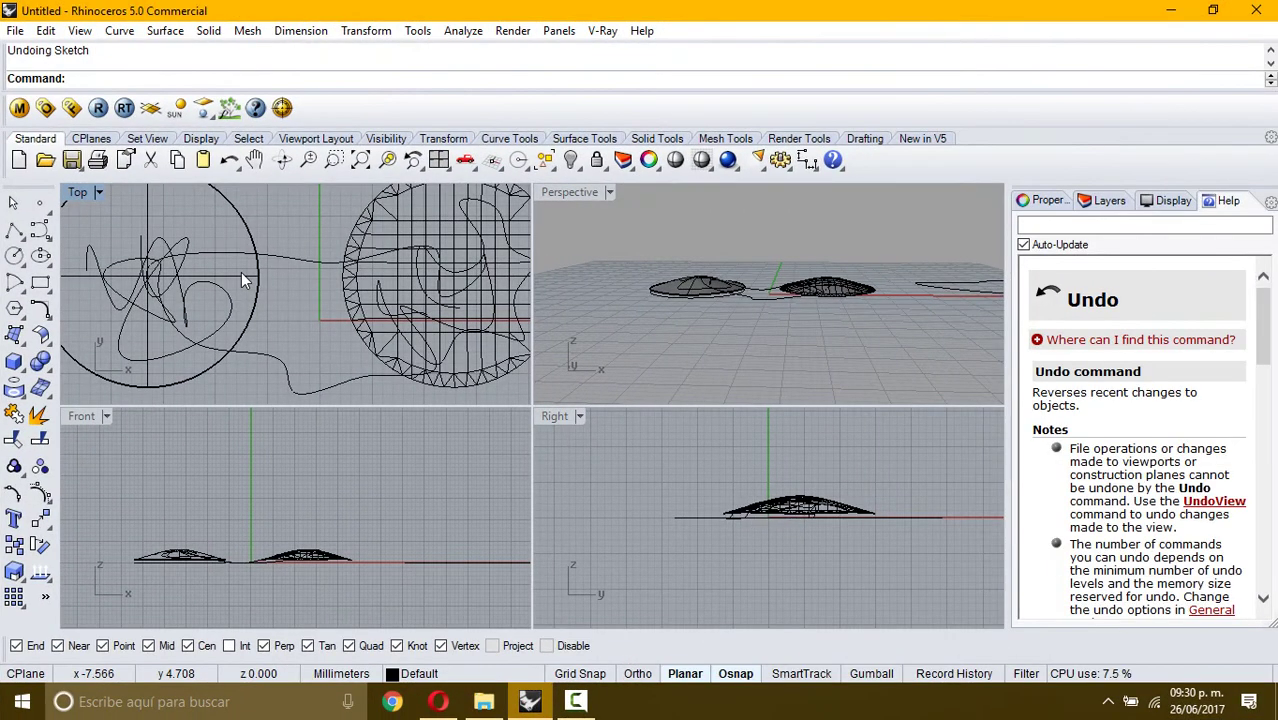
{"action": "right_click", "coordinate": [296, 291]}
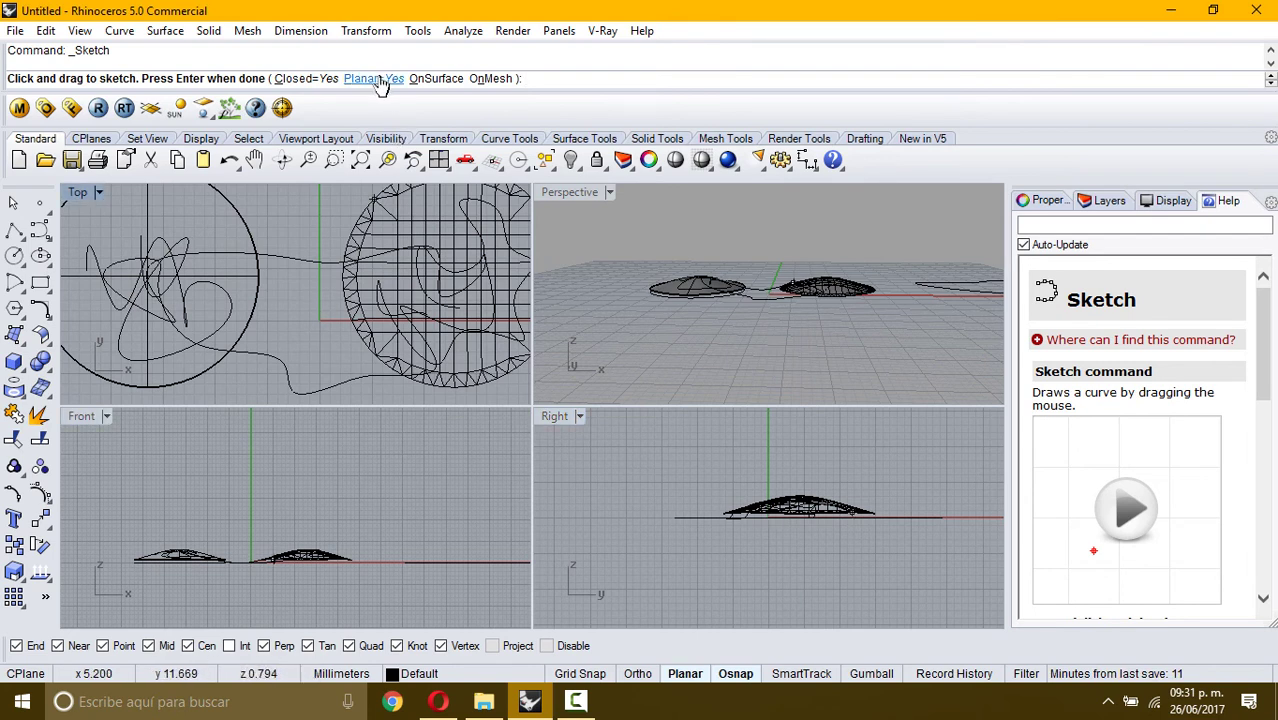
{"action": "mouse_move", "coordinate": [168, 280]}
{"action": "left_mouse_down"}
{"action": "mouse_move", "coordinate": [122, 298]}
{"action": "mouse_move", "coordinate": [178, 366]}
{"action": "mouse_move", "coordinate": [234, 329]}
{"action": "mouse_move", "coordinate": [390, 313]}
{"action": "mouse_move", "coordinate": [373, 247]}
{"action": "mouse_move", "coordinate": [440, 329]}
{"action": "mouse_move", "coordinate": [367, 266]}
{"action": "mouse_move", "coordinate": [340, 220]}
{"action": "mouse_move", "coordinate": [235, 238]}
{"action": "mouse_move", "coordinate": [165, 276]}
{"action": "mouse_move", "coordinate": [272, 218]}
{"action": "mouse_move", "coordinate": [463, 264]}
{"action": "mouse_move", "coordinate": [445, 213]}
{"action": "mouse_move", "coordinate": [500, 321]}
{"action": "mouse_move", "coordinate": [474, 350]}
{"action": "mouse_move", "coordinate": [425, 328]}
{"action": "mouse_move", "coordinate": [245, 335]}
{"action": "mouse_move", "coordinate": [164, 322]}
{"action": "mouse_move", "coordinate": [178, 285]}
{"action": "mouse_move", "coordinate": [285, 243]}
{"action": "mouse_move", "coordinate": [325, 217]}
{"action": "left_mouse_up"}
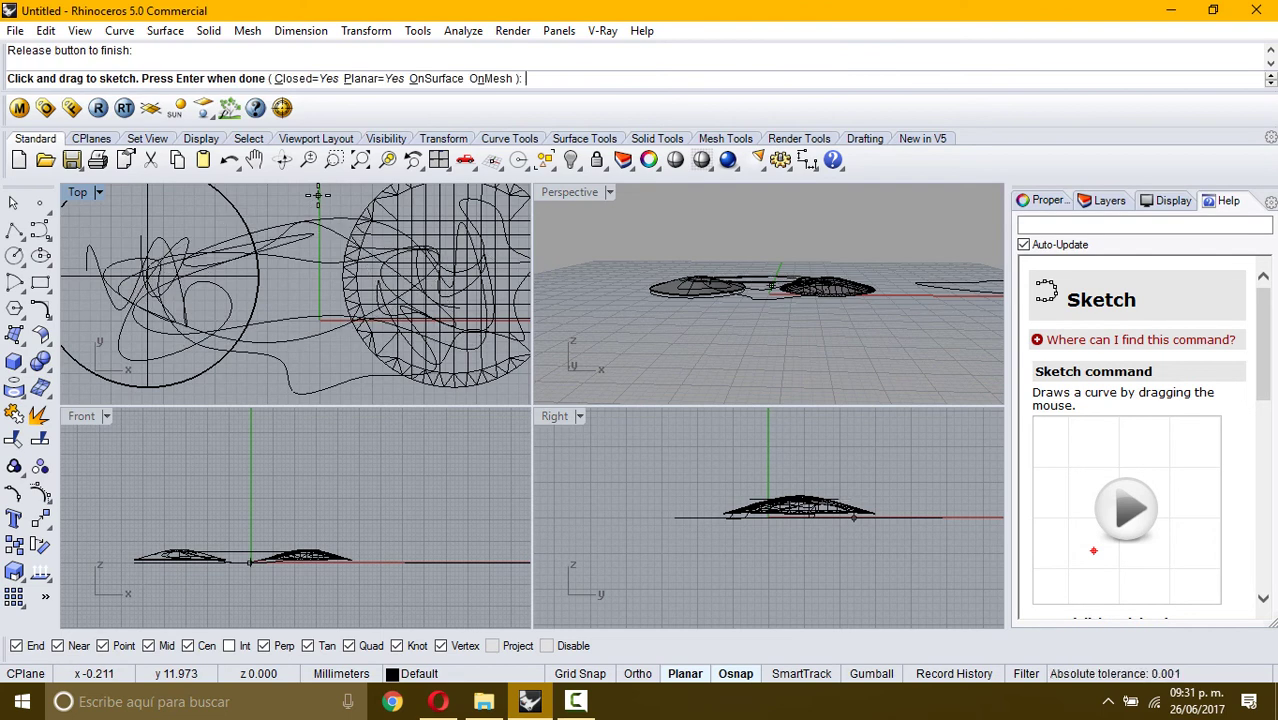
{"action": "key", "text": "Return"}
{"action": "left_click", "coordinate": [325, 221]}
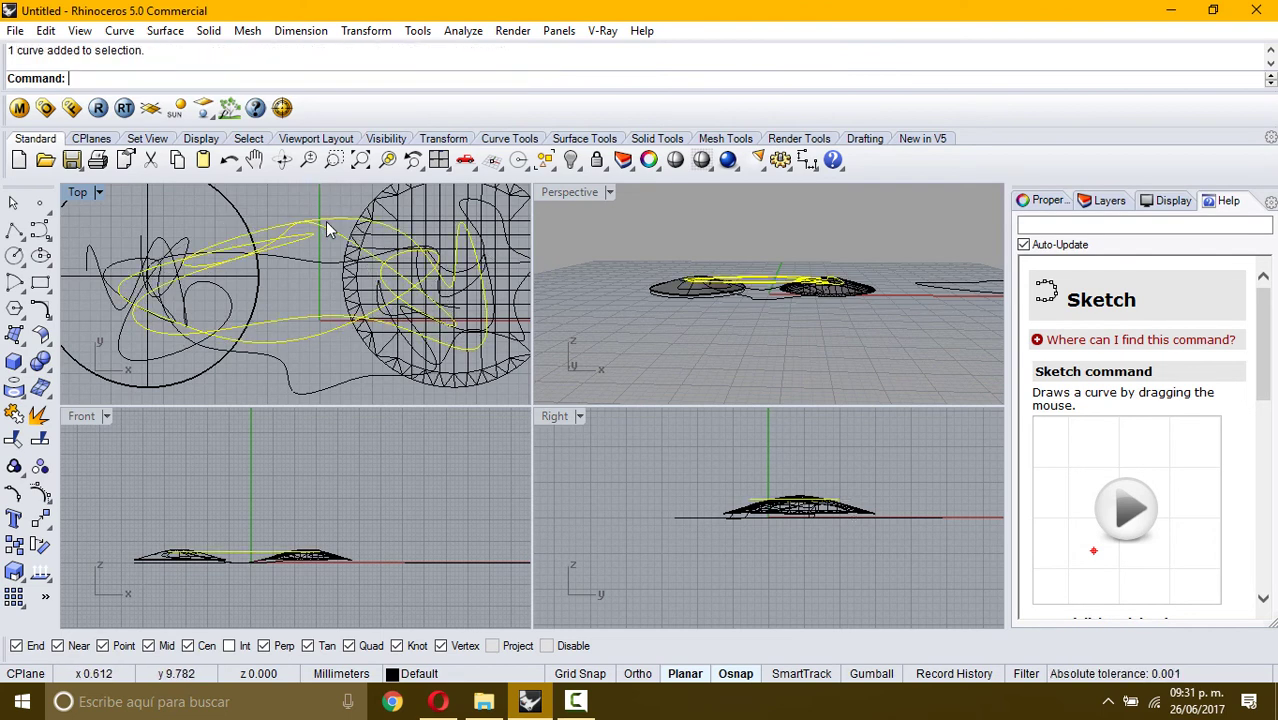
Examine the planar curve in the Perspective view to compare its height with the domes and the non-planar sketch.
{"action": "double_click", "coordinate": [592, 193]}
{"action": "right_click_drag", "start_coordinate": [588, 225], "coordinate": [421, 310]}
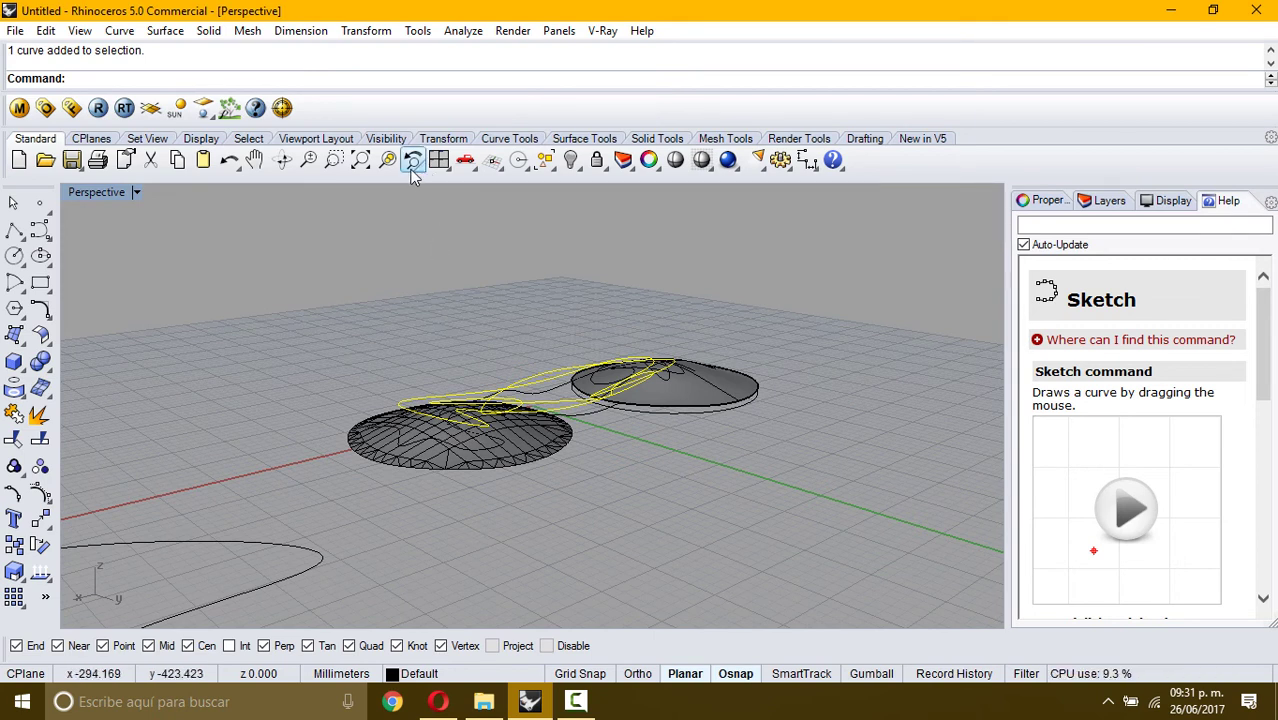
{"action": "double_click", "coordinate": [74, 192]}
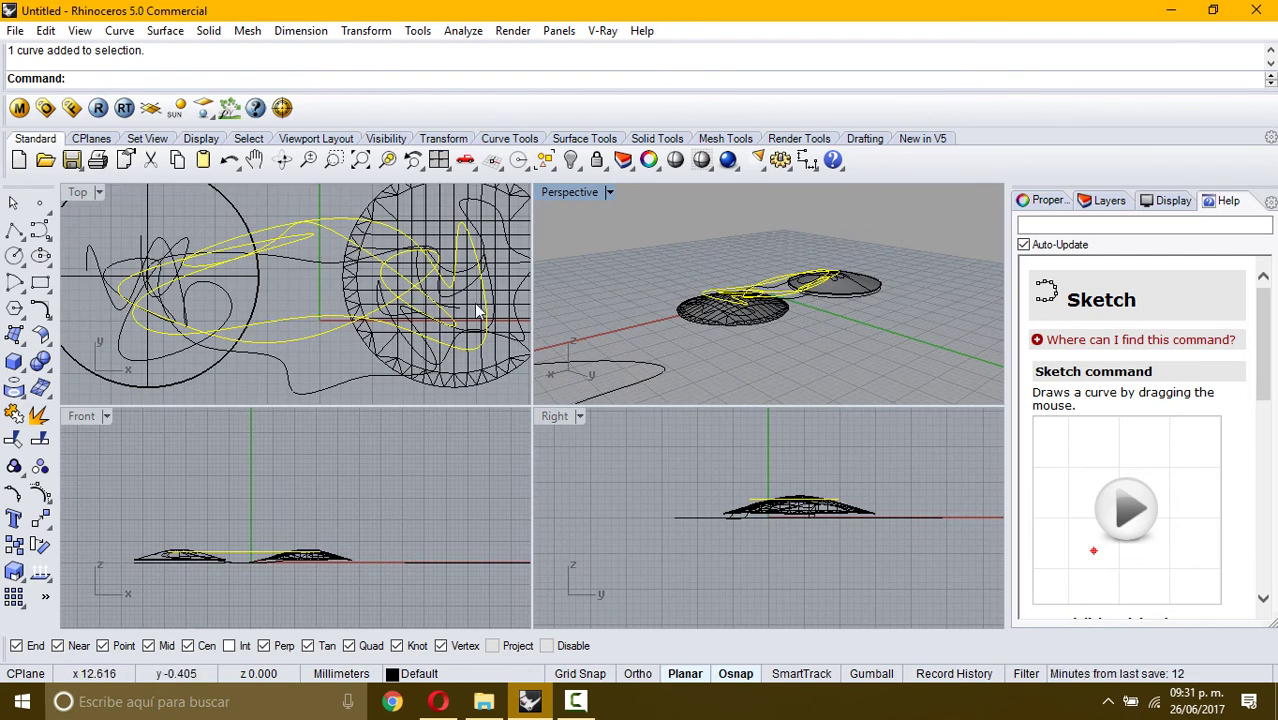
{"action": "left_click", "coordinate": [305, 235]}
{"action": "right_click_drag", "start_coordinate": [805, 362], "coordinate": [593, 285]}
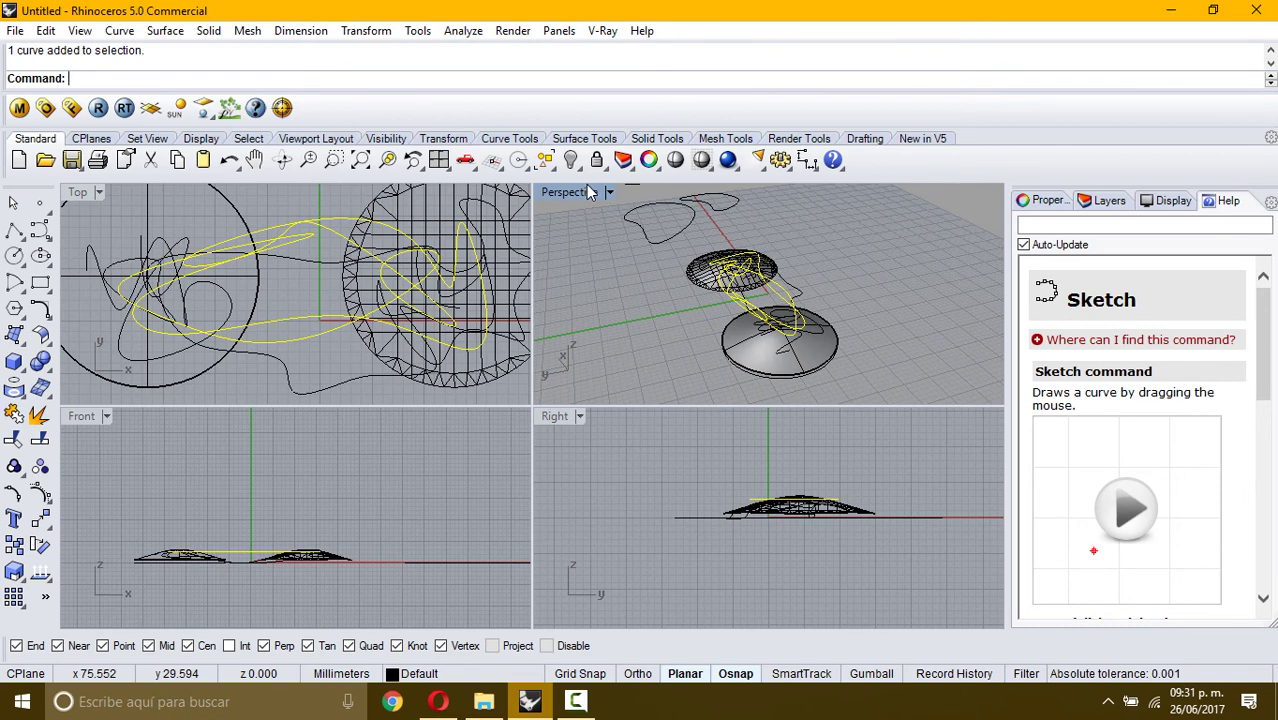
{"action": "left_click", "coordinate": [637, 276]}
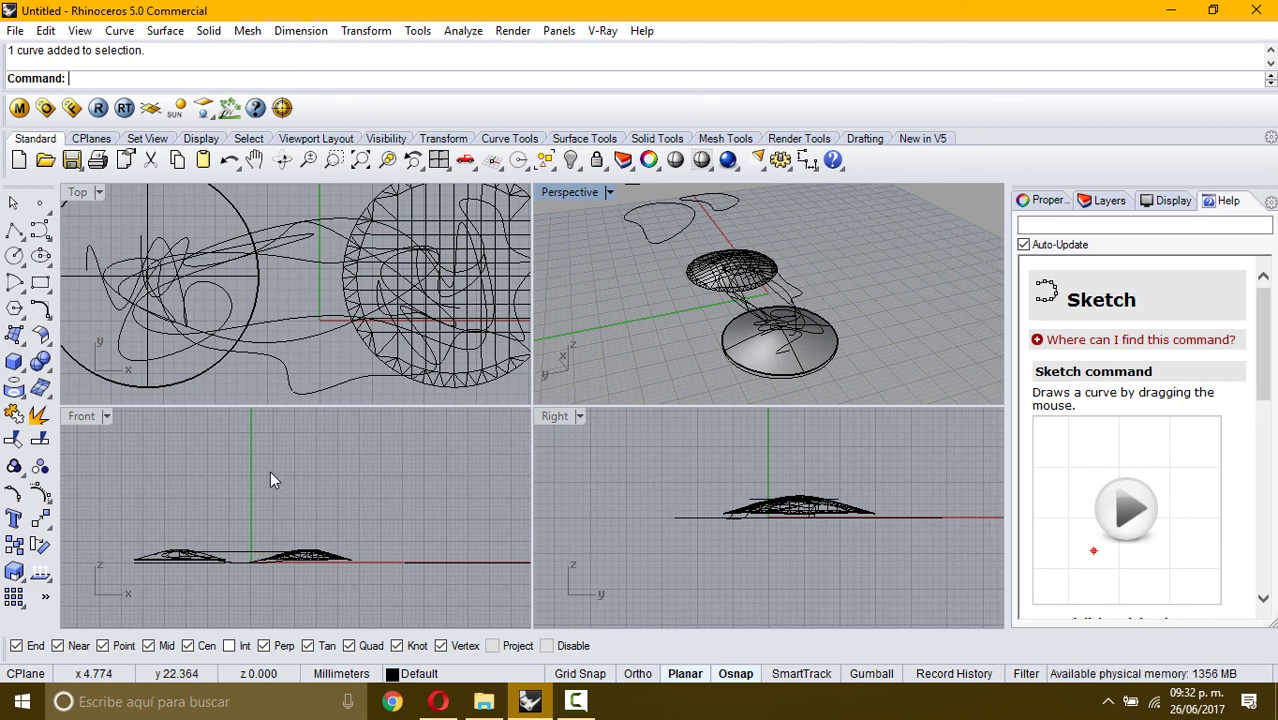
Delete both domes together with the curves sketched on and across them, and select the two remaining closed curves.
{"action": "left_click_drag", "start_coordinate": [103, 490], "coordinate": [390, 602]}
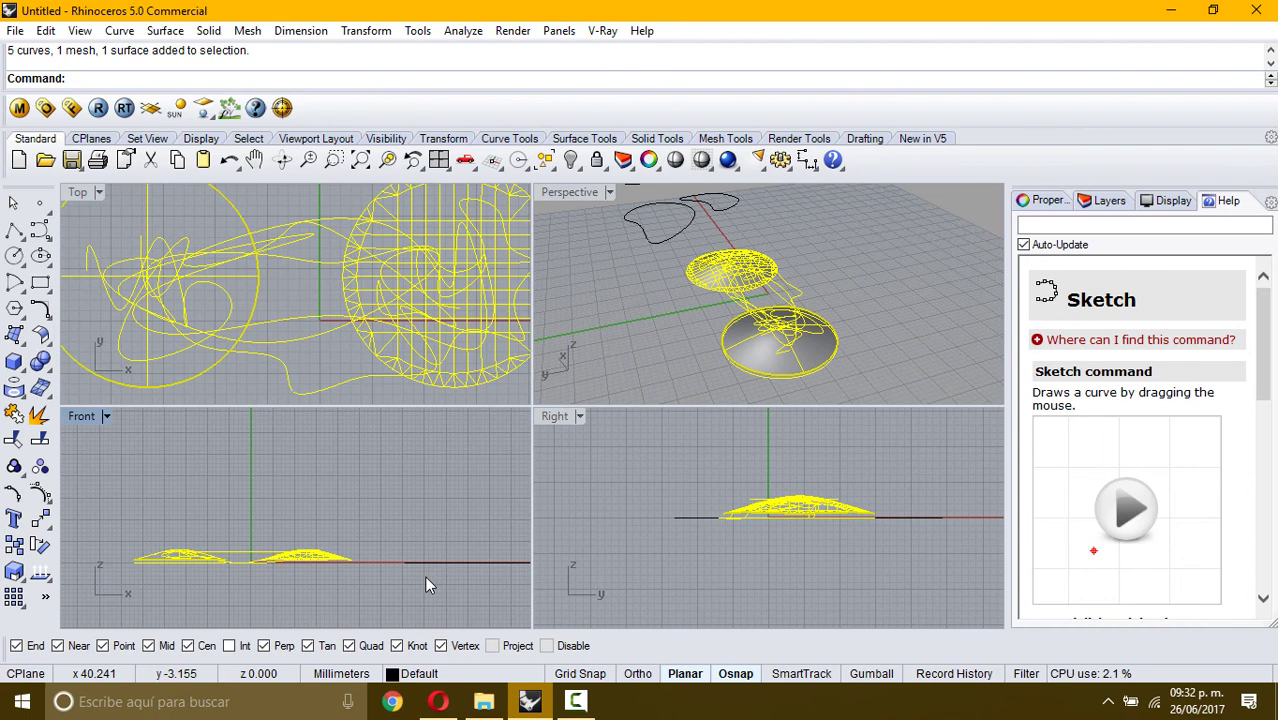
{"action": "key", "text": "Delete"}
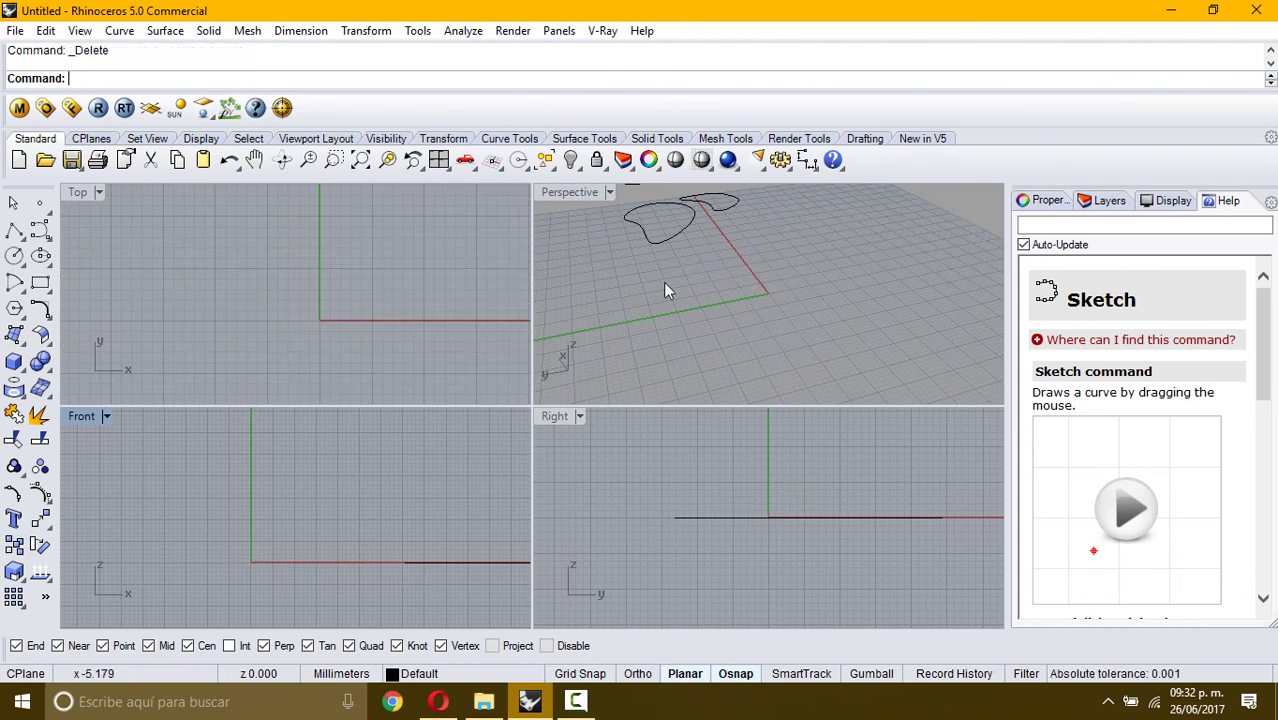
{"action": "left_click_drag", "start_coordinate": [686, 221], "coordinate": [670, 203]}
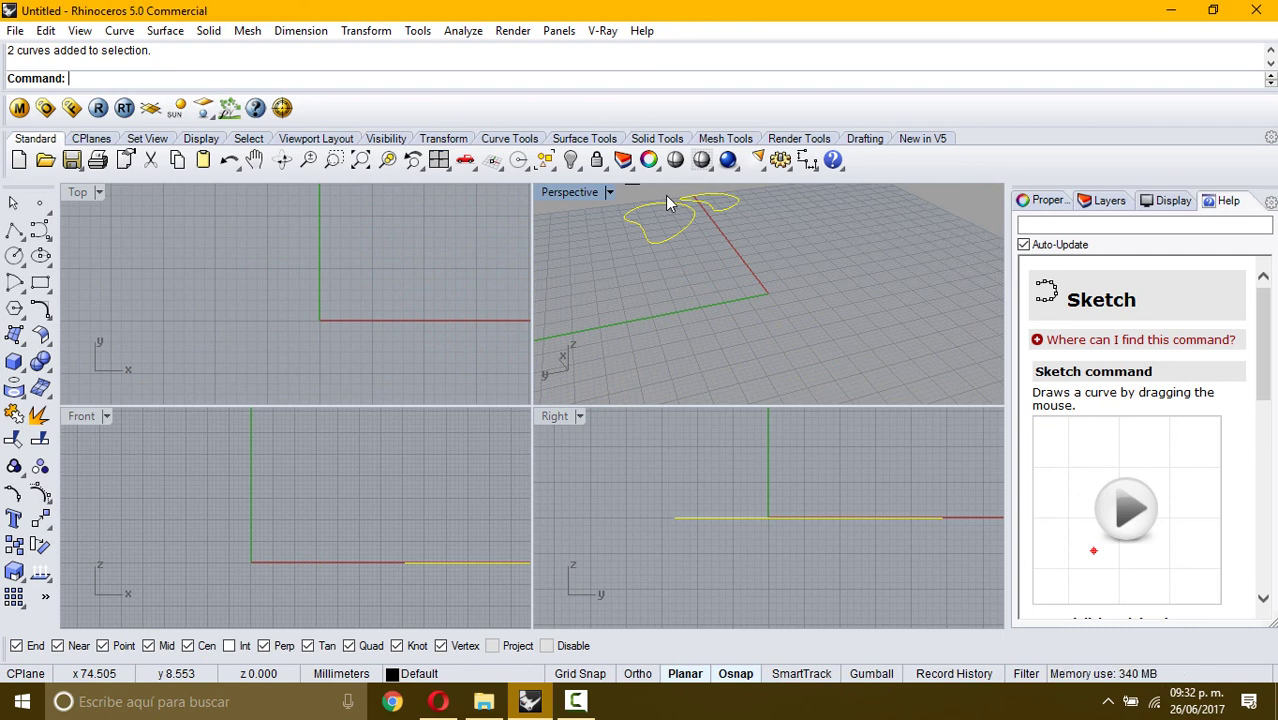
{"action": "left_click", "coordinate": [793, 271]}
{"action": "left_click", "coordinate": [673, 212]}
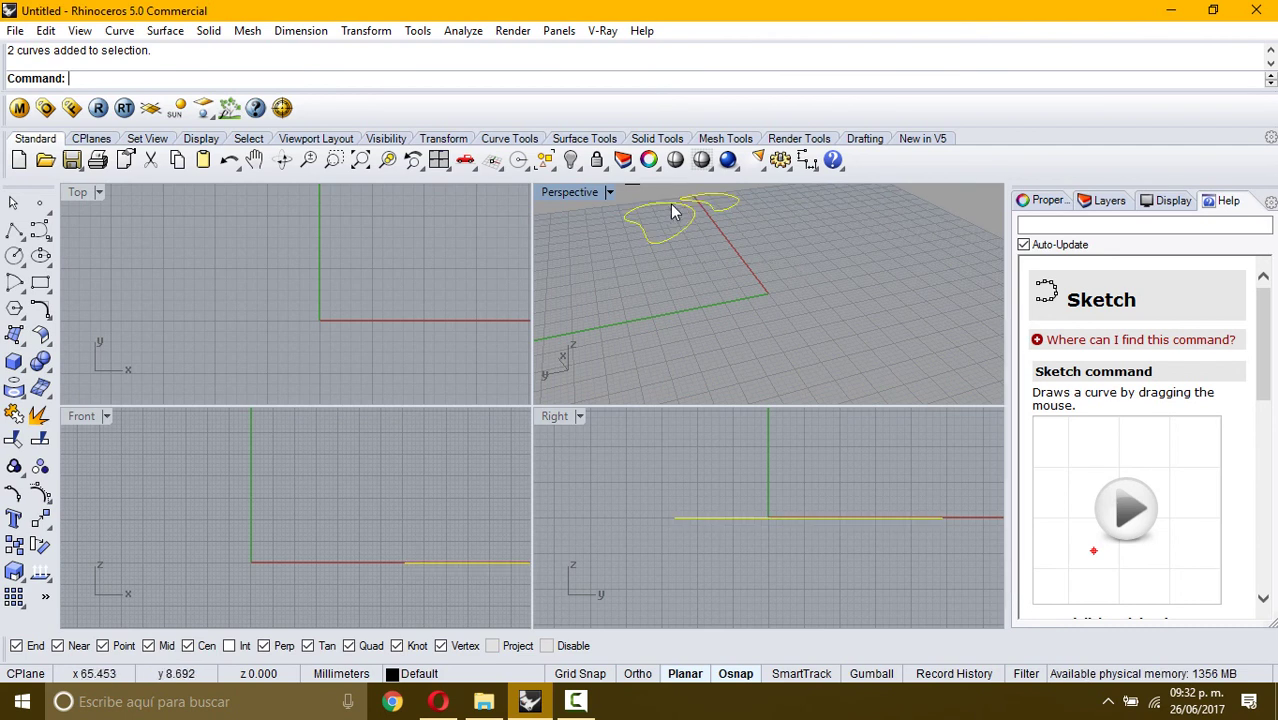